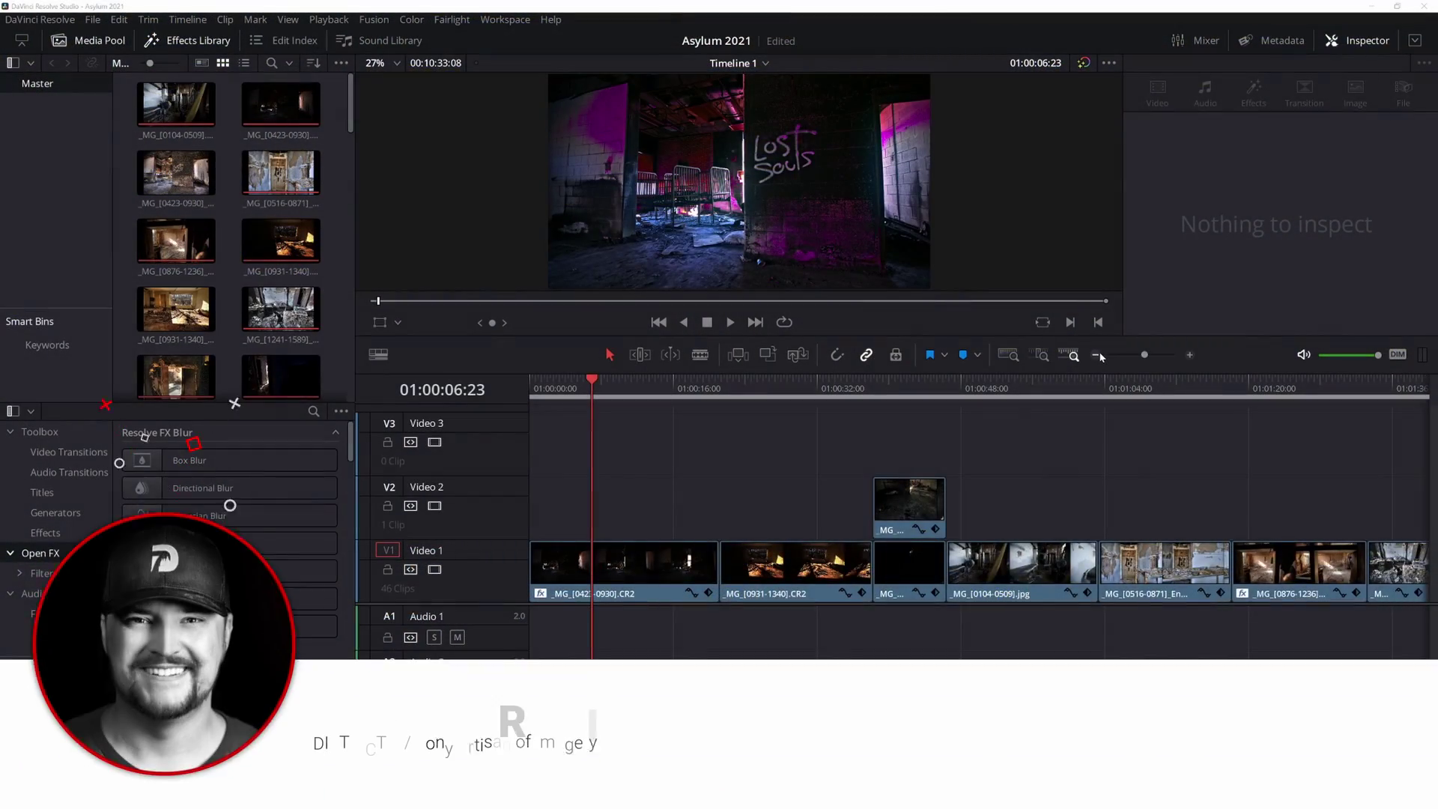
Zoom Timeline 1 out to show all 46 Video 1 clips, select them, then clear the selection.
{"action": "left_click", "coordinate": [1097, 355]}
{"action": "left_click", "coordinate": [1098, 355]}
{"action": "left_click", "coordinate": [1099, 355]}
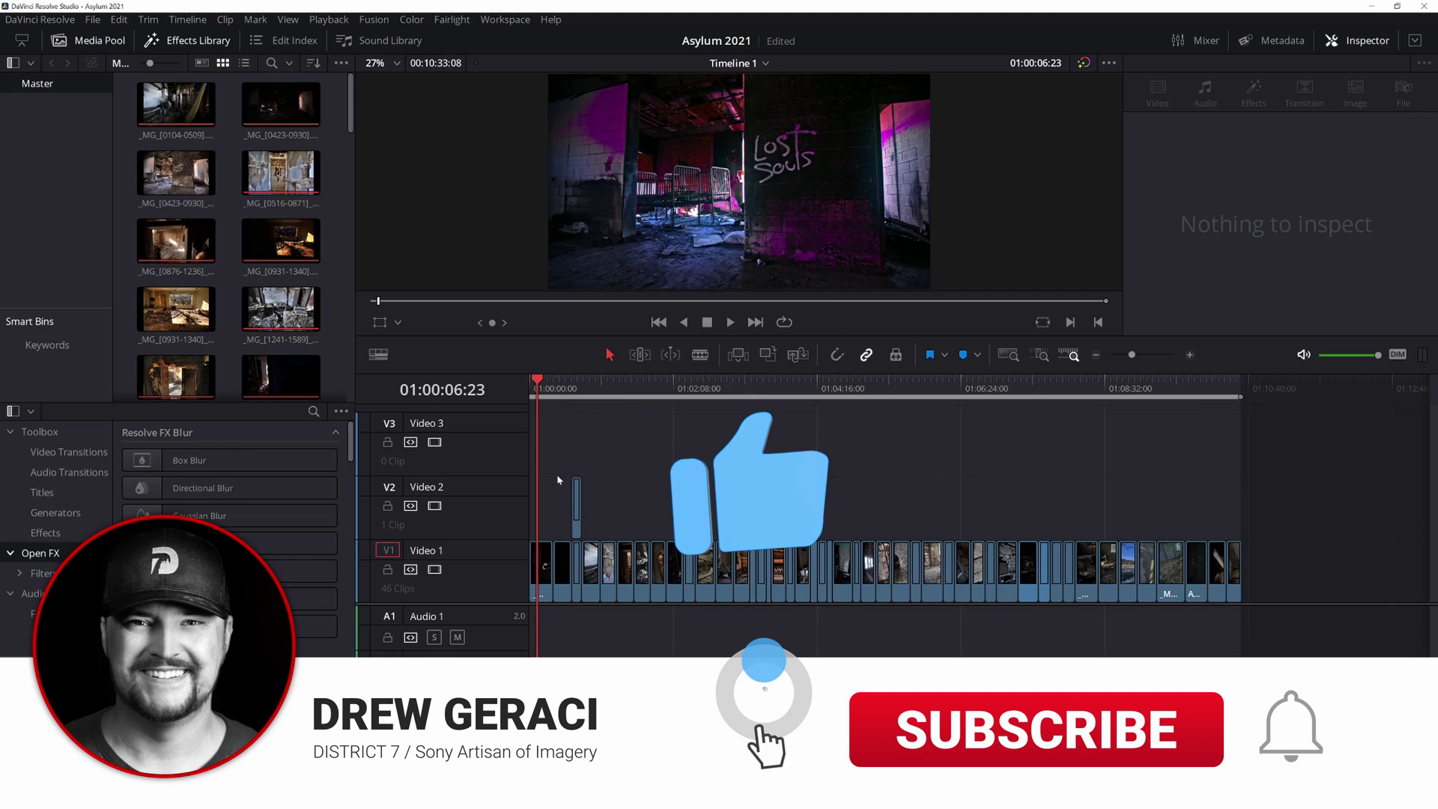
{"action": "left_click", "coordinate": [549, 583]}
{"action": "left_click_drag", "start_coordinate": [549, 583], "coordinate": [1251, 593]}
{"action": "left_click", "coordinate": [924, 505]}
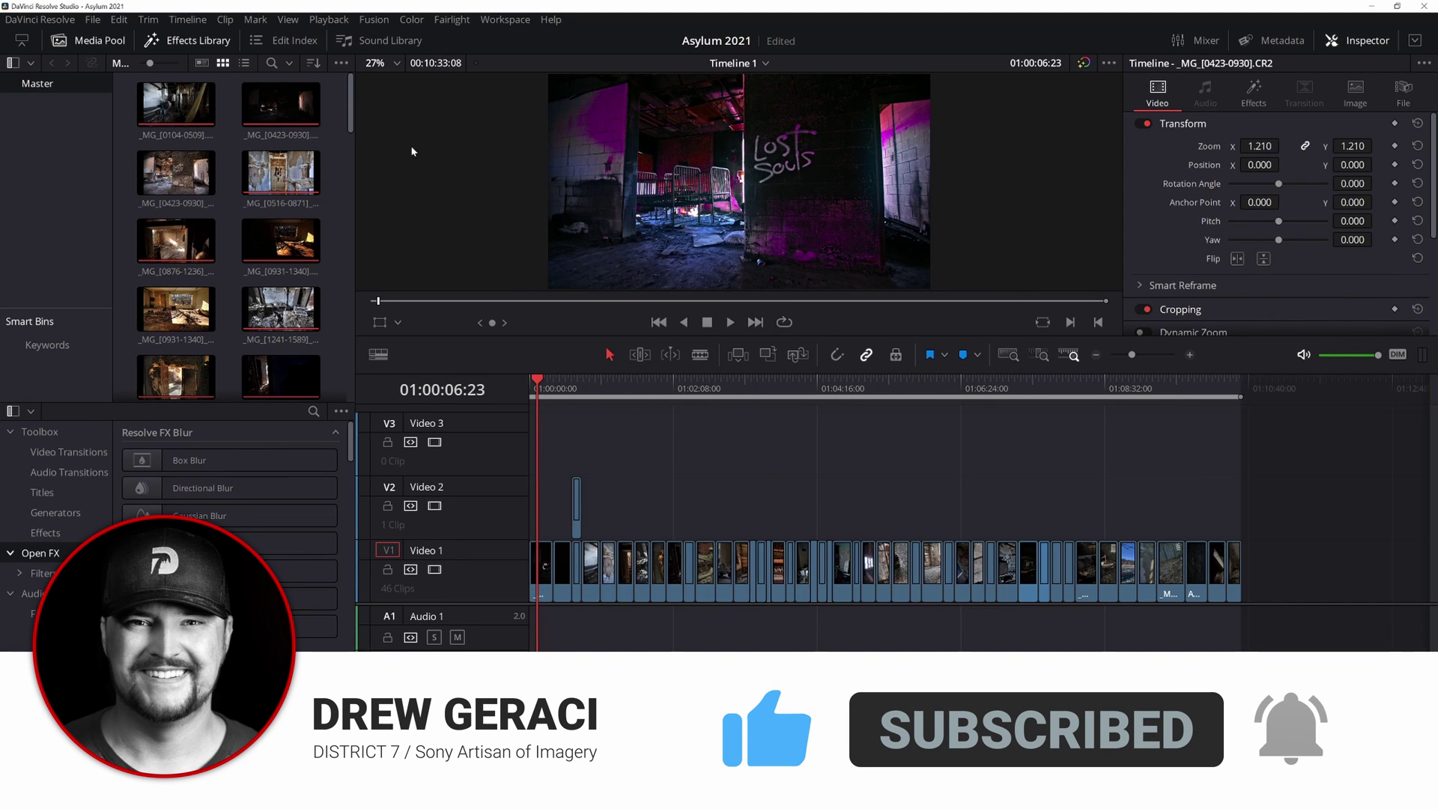
{"action": "left_click", "coordinate": [352, 107]}
{"action": "mouse_move", "coordinate": [352, 107]}
{"action": "left_mouse_down"}
{"action": "mouse_move", "coordinate": [360, 272]}
{"action": "mouse_move", "coordinate": [358, 91]}
{"action": "left_mouse_up"}
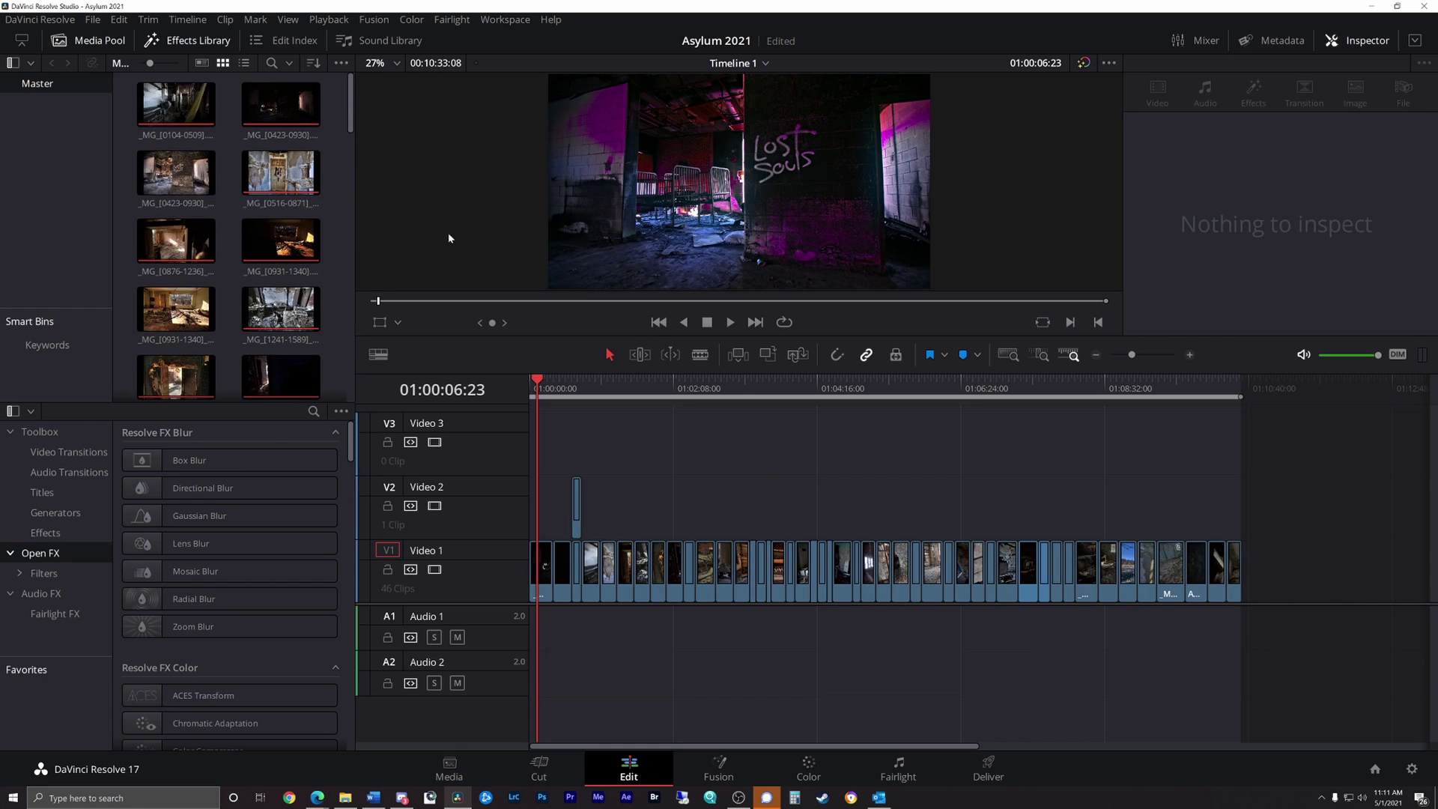
Review the rendered V1-…_Asylum files and clip 2 folder in CLIP Export, then close it.
{"action": "left_click", "coordinate": [346, 797]}
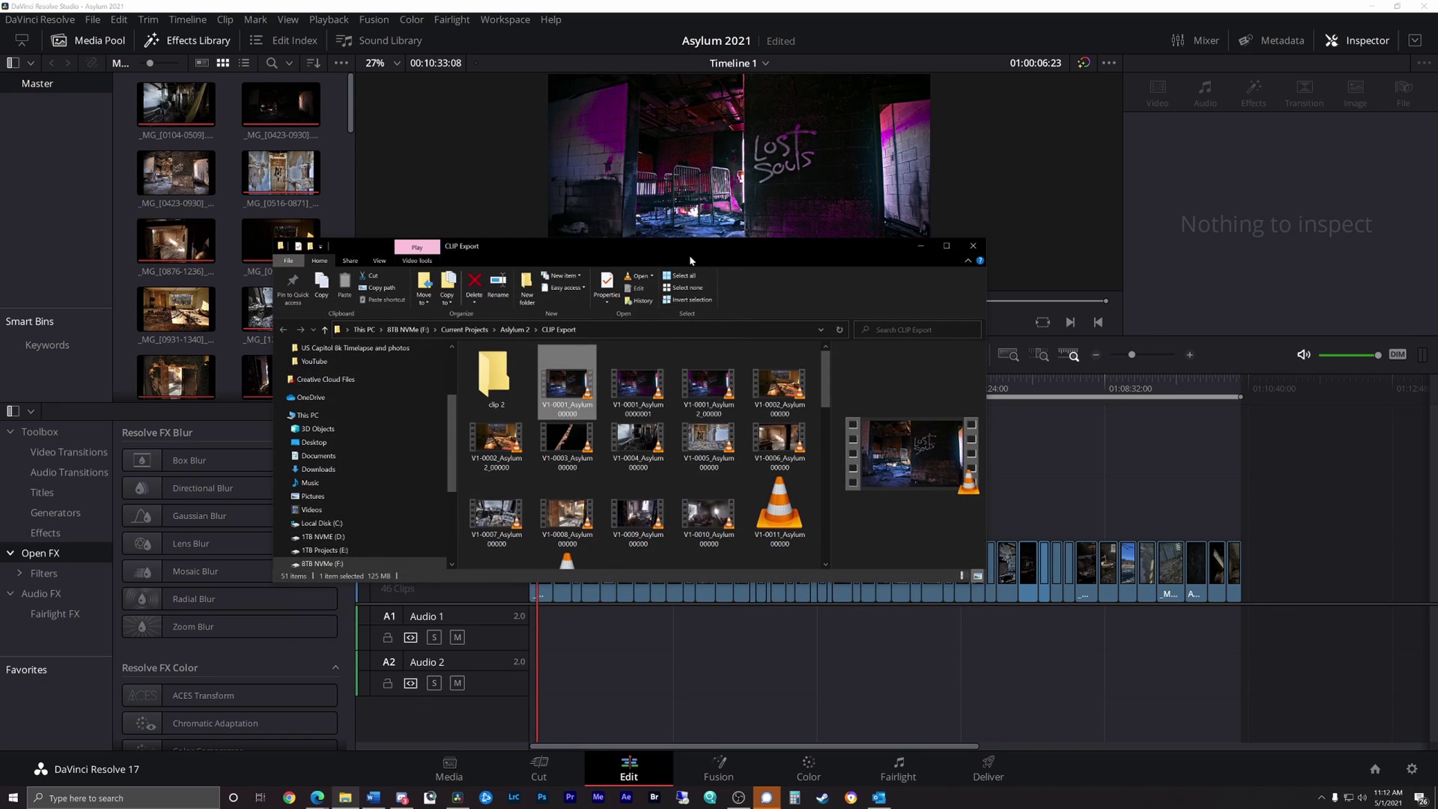
{"action": "left_click_drag", "start_coordinate": [680, 248], "coordinate": [678, 121]}
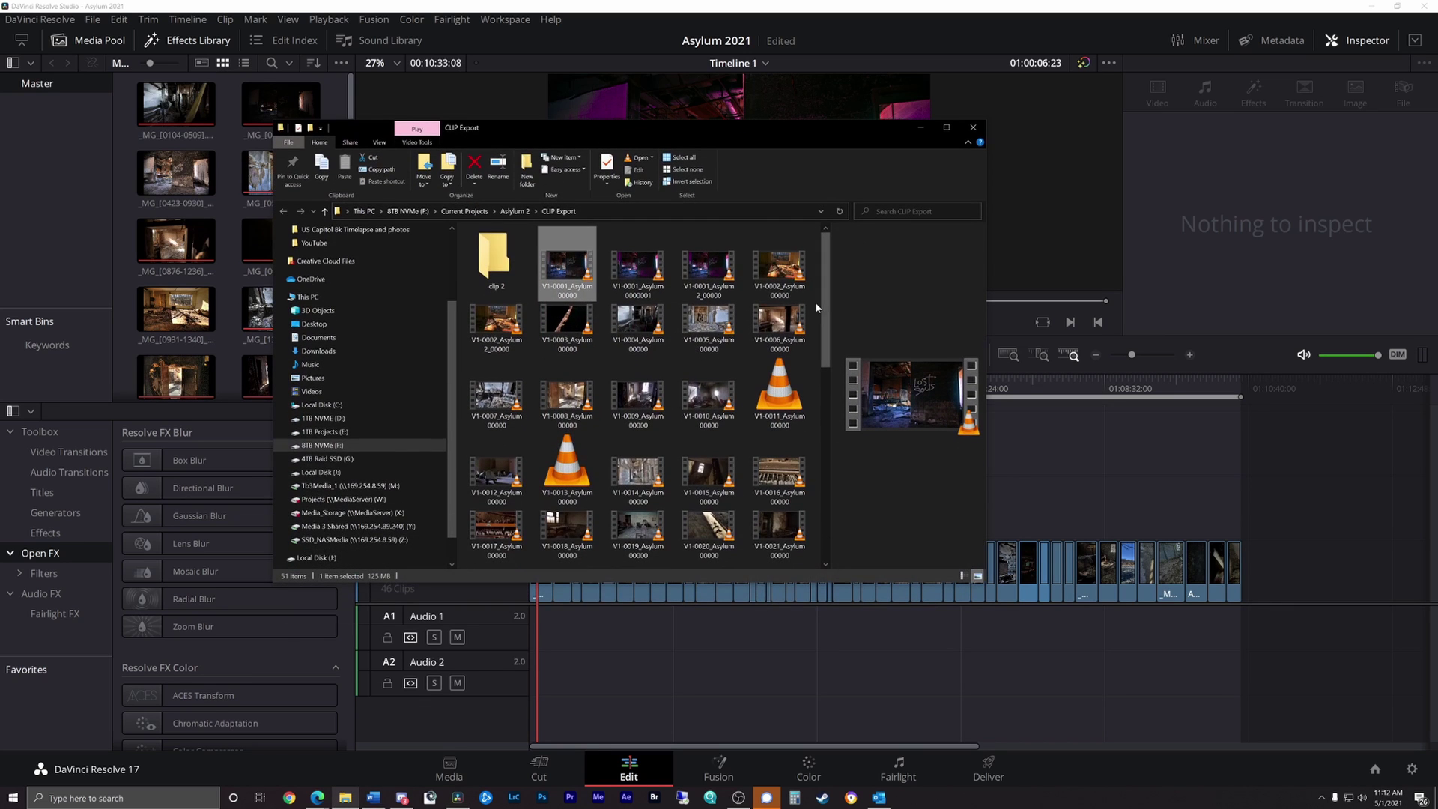
{"action": "left_click_drag", "start_coordinate": [827, 321], "coordinate": [798, 524]}
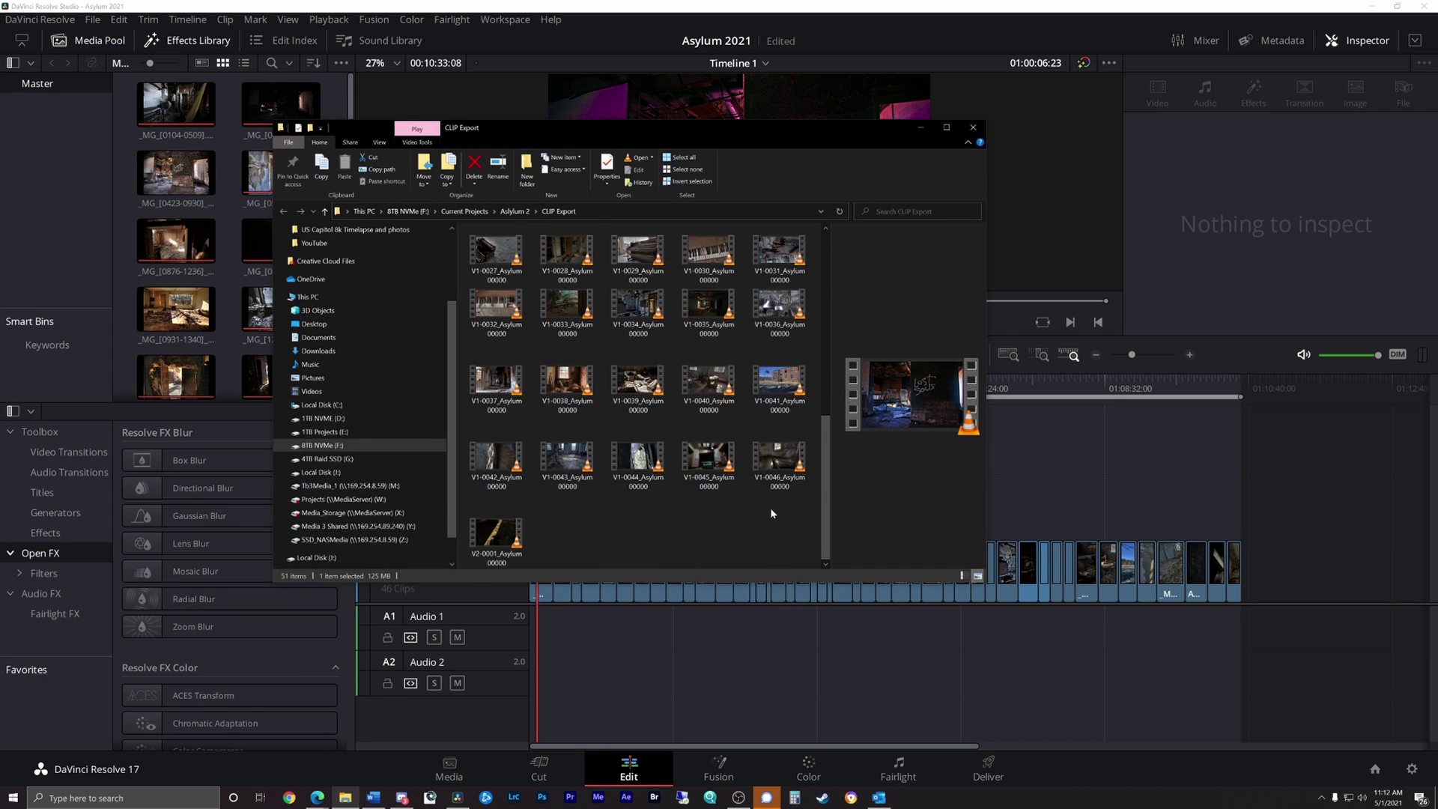
{"action": "scroll", "coordinate": [771, 513], "scroll_direction": "up", "scroll_amount": 8}
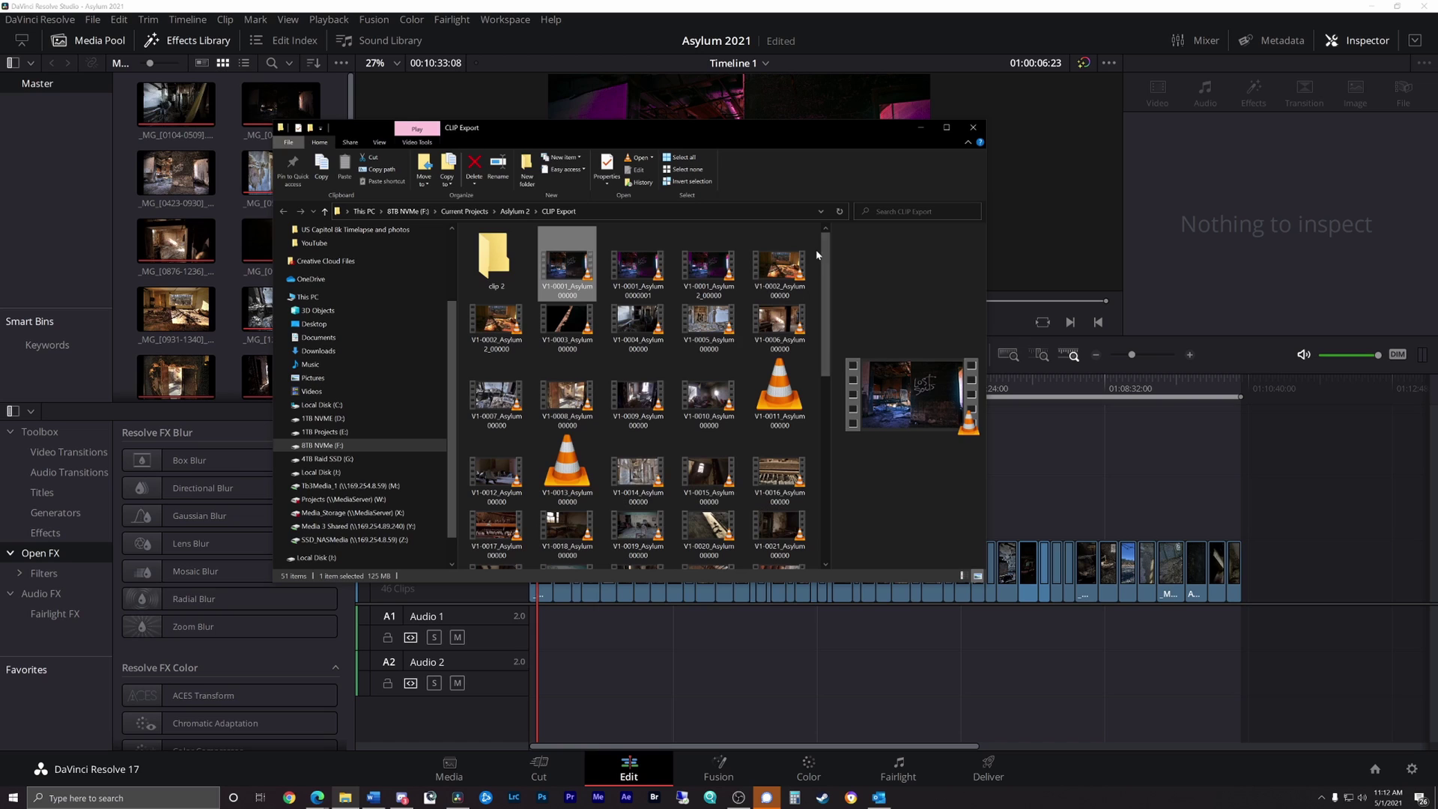
{"action": "left_click", "coordinate": [975, 129]}
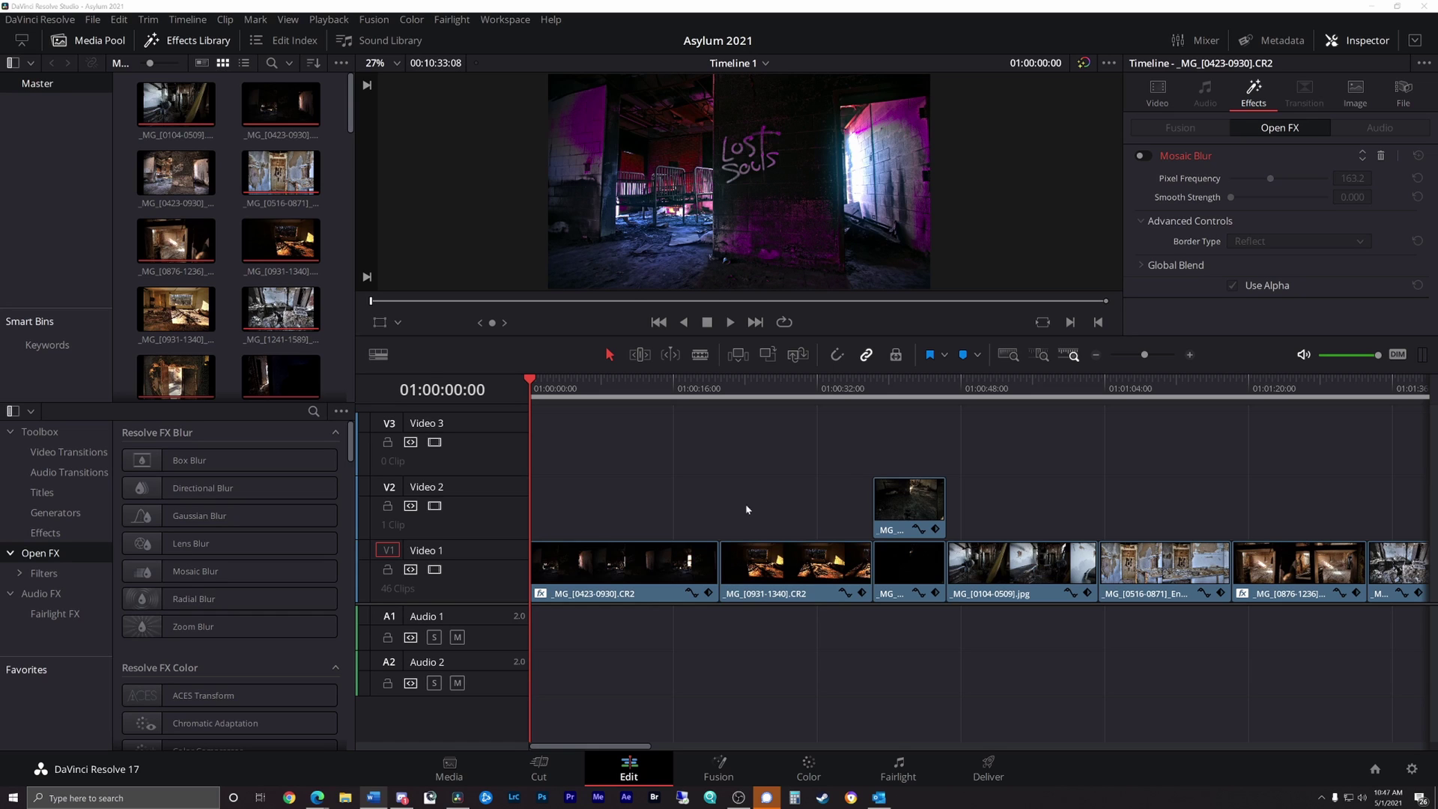
Zoom Timeline 1 out until all 46 Video 1 clips and the Video 2 clip fit.
{"action": "left_click", "coordinate": [1102, 358]}
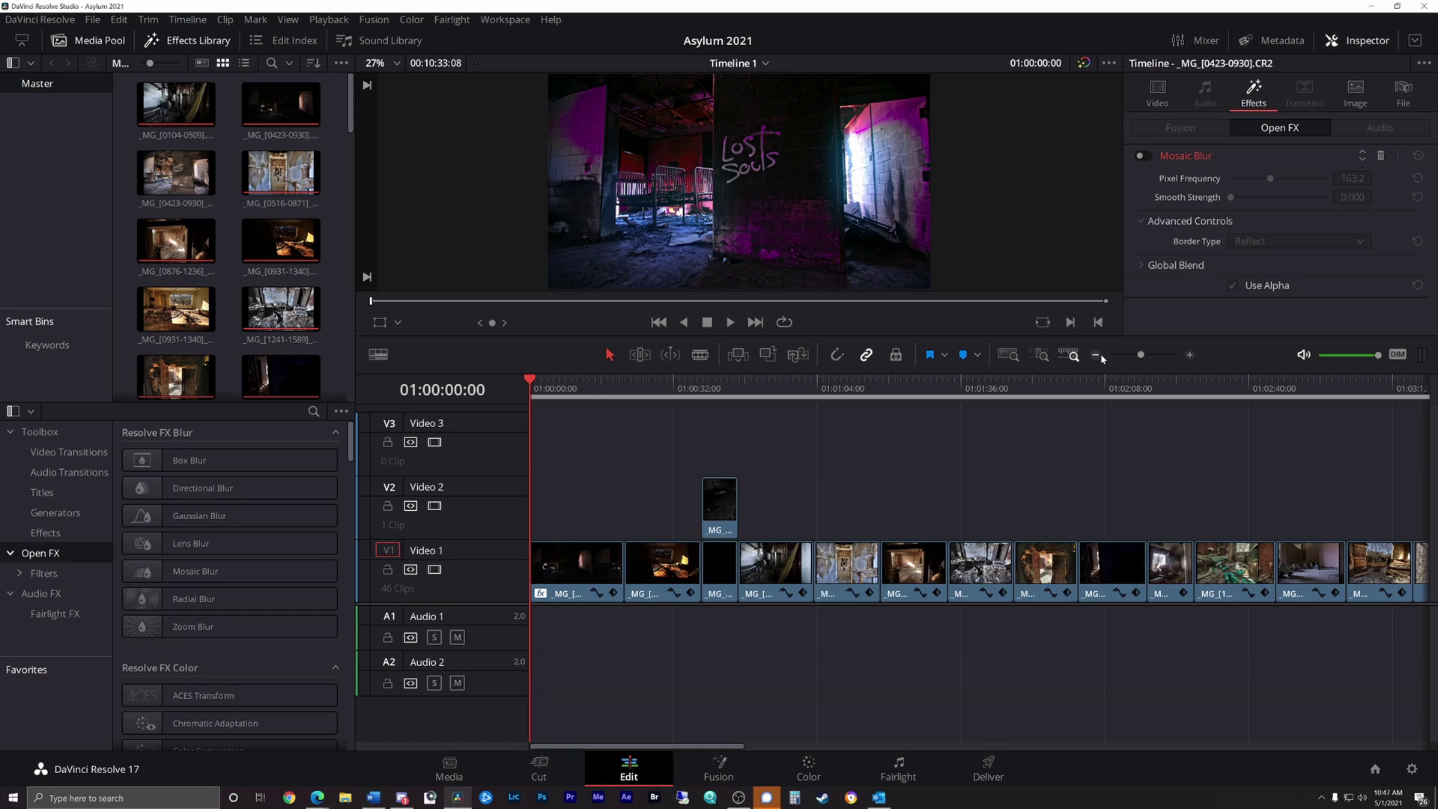
{"action": "left_click", "coordinate": [1102, 359]}
{"action": "left_click", "coordinate": [1103, 359]}
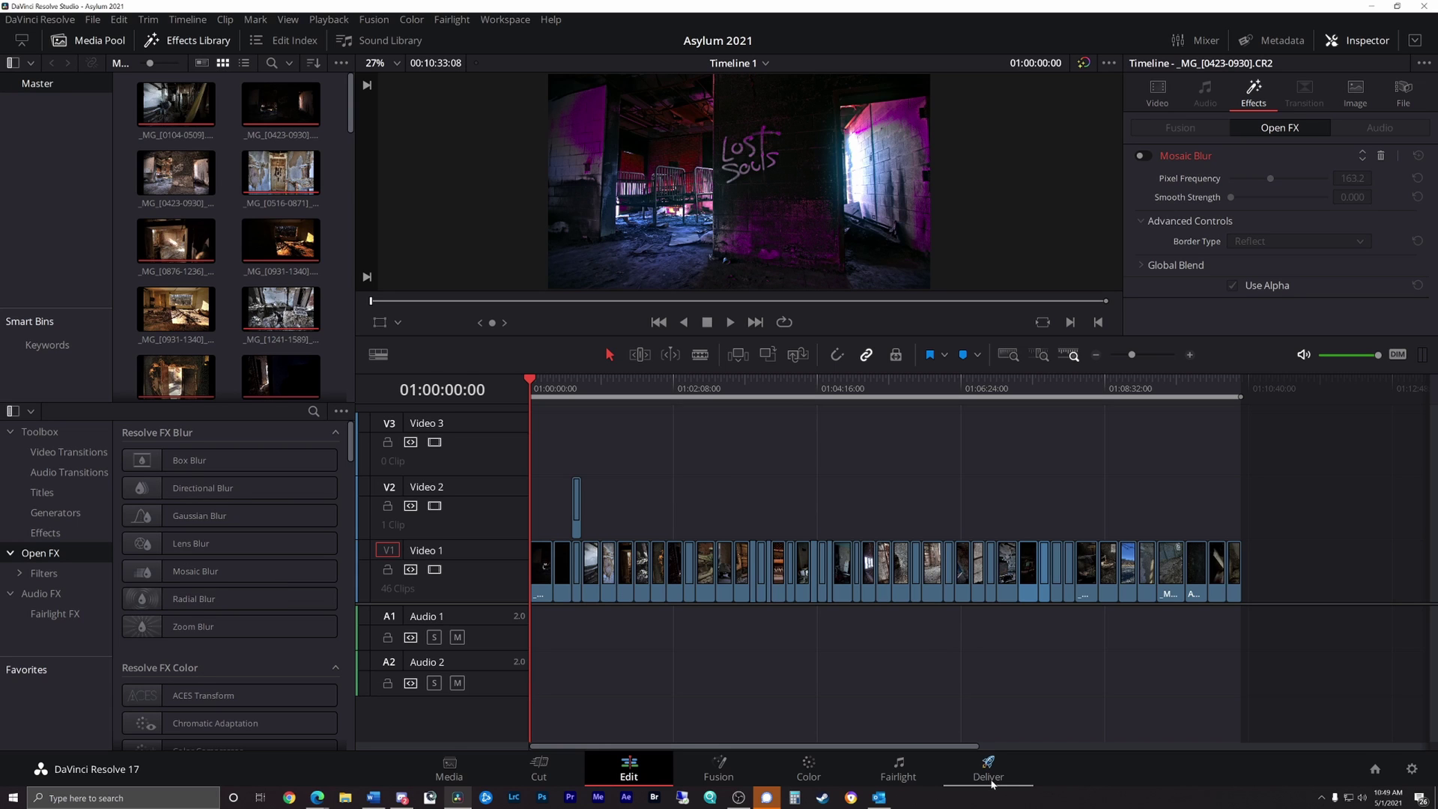
Go to the Deliver page and keep QuickTime H.264 as the video codec.
{"action": "left_click", "coordinate": [992, 779]}
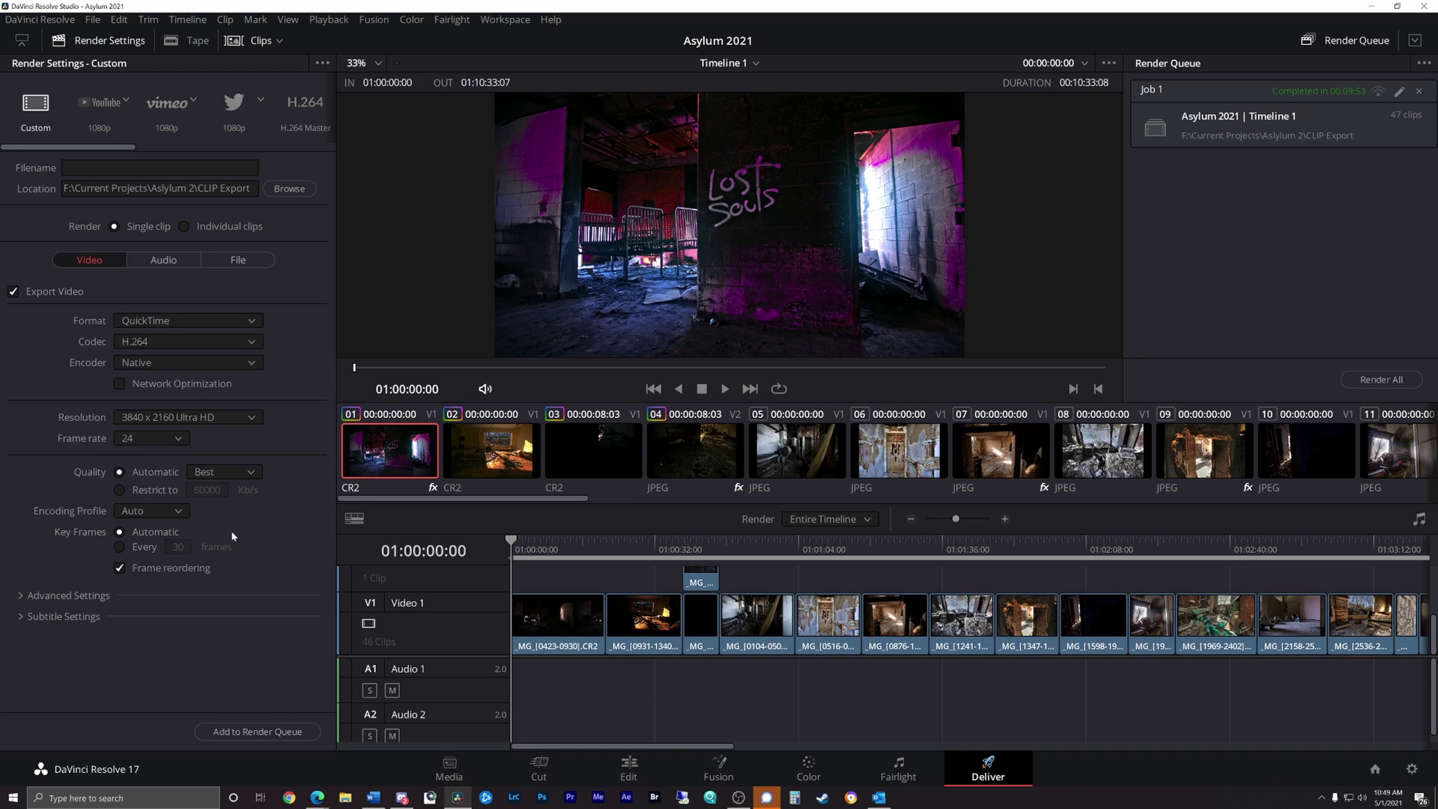
{"action": "left_click", "coordinate": [188, 343]}
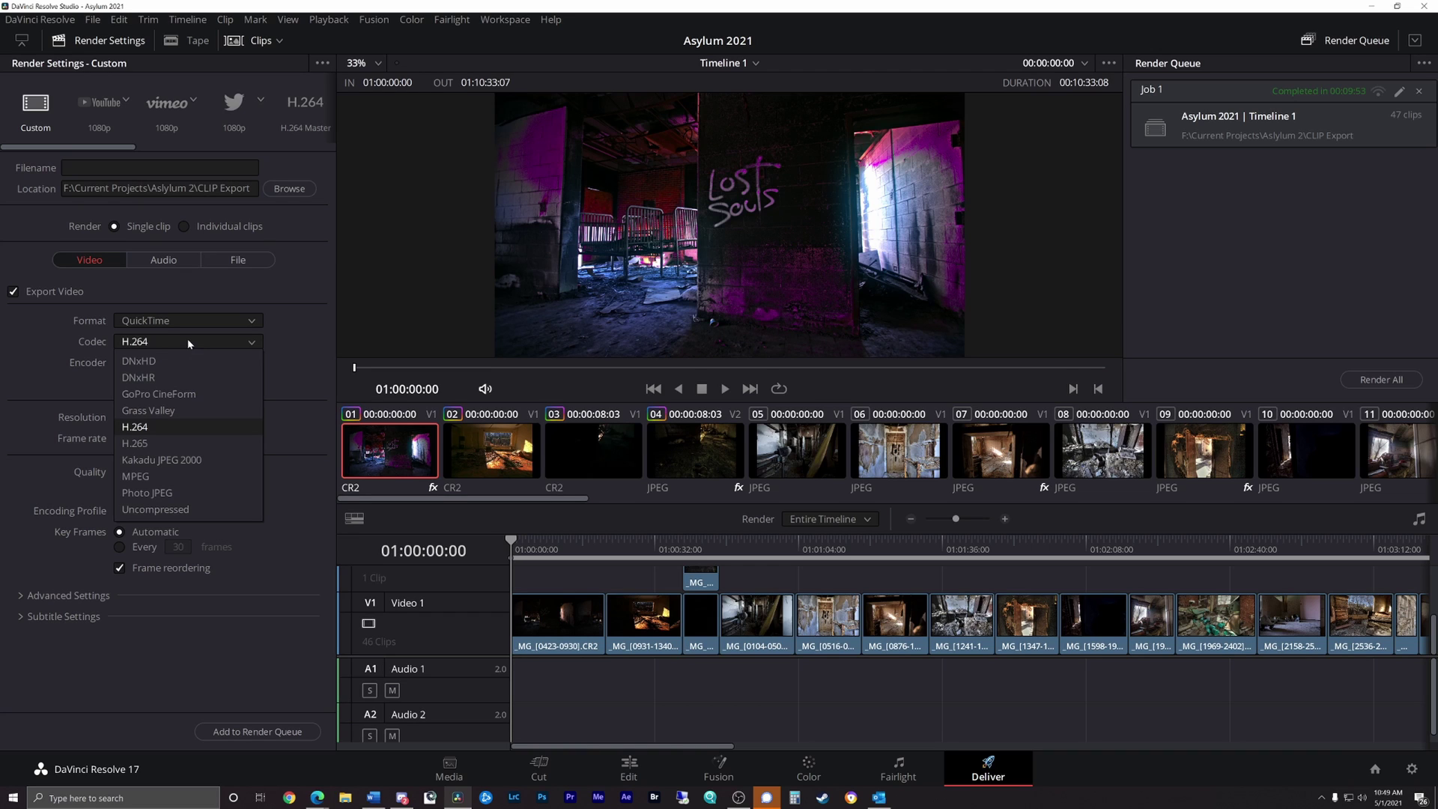
{"action": "left_click", "coordinate": [188, 339]}
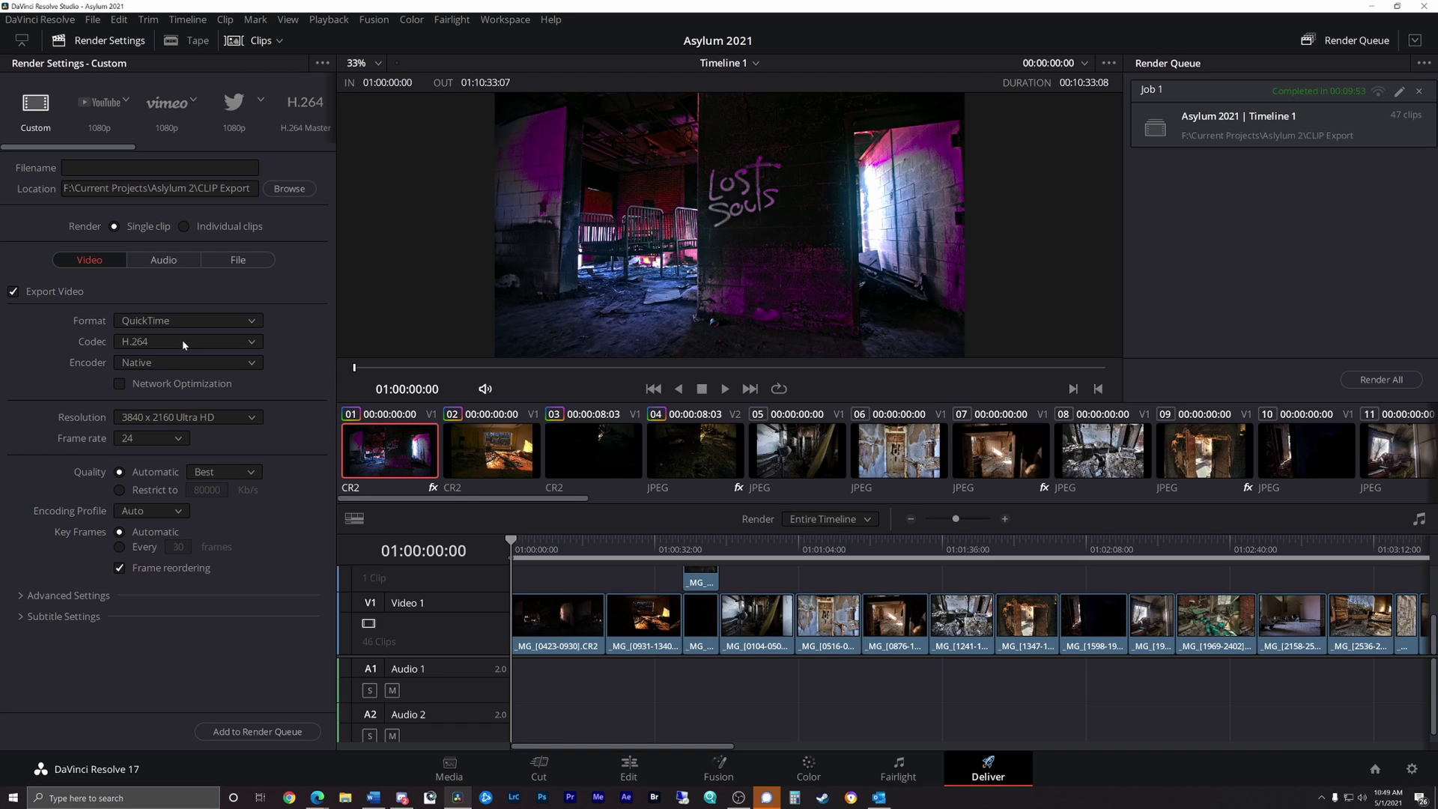
{"action": "left_click", "coordinate": [182, 345]}
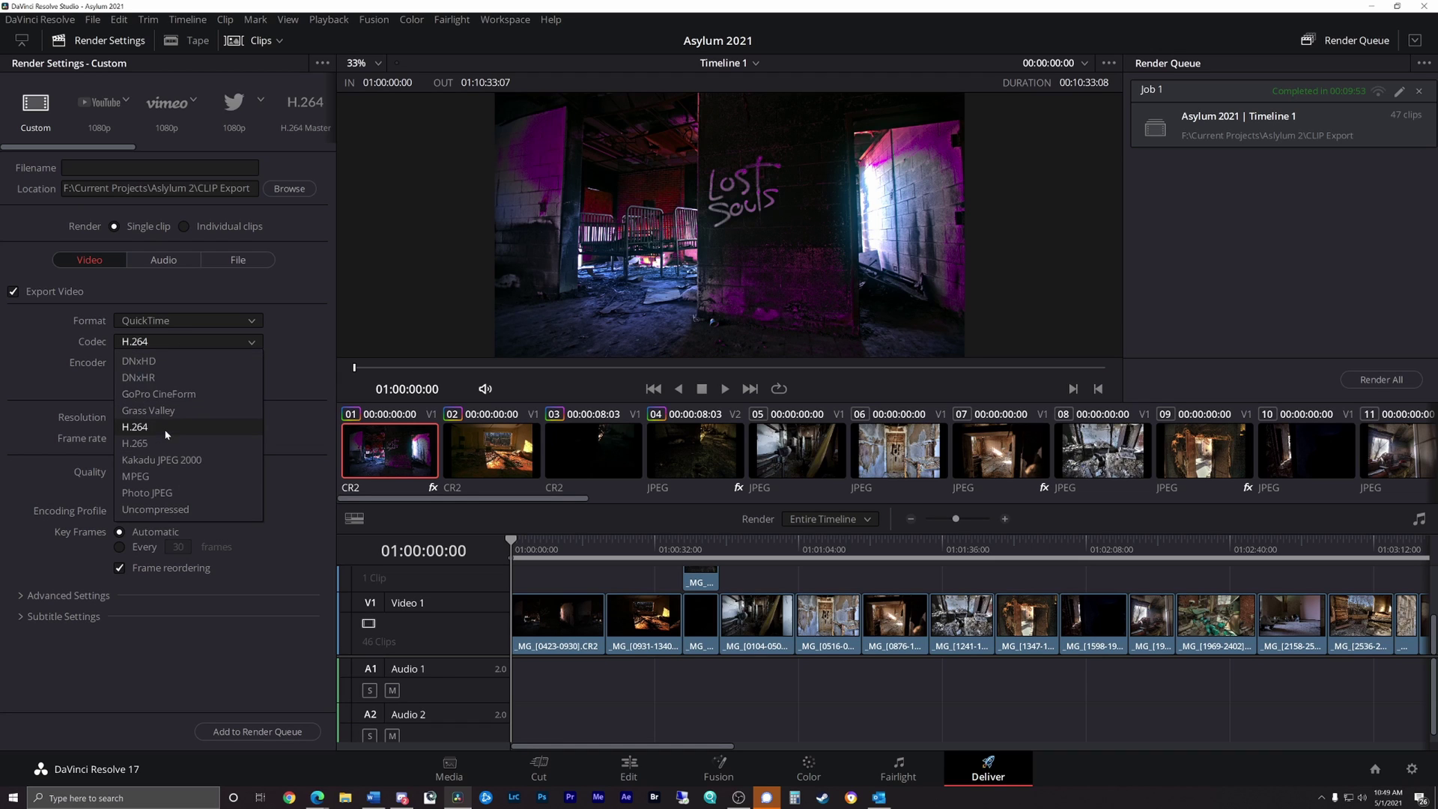
{"action": "left_click", "coordinate": [166, 434]}
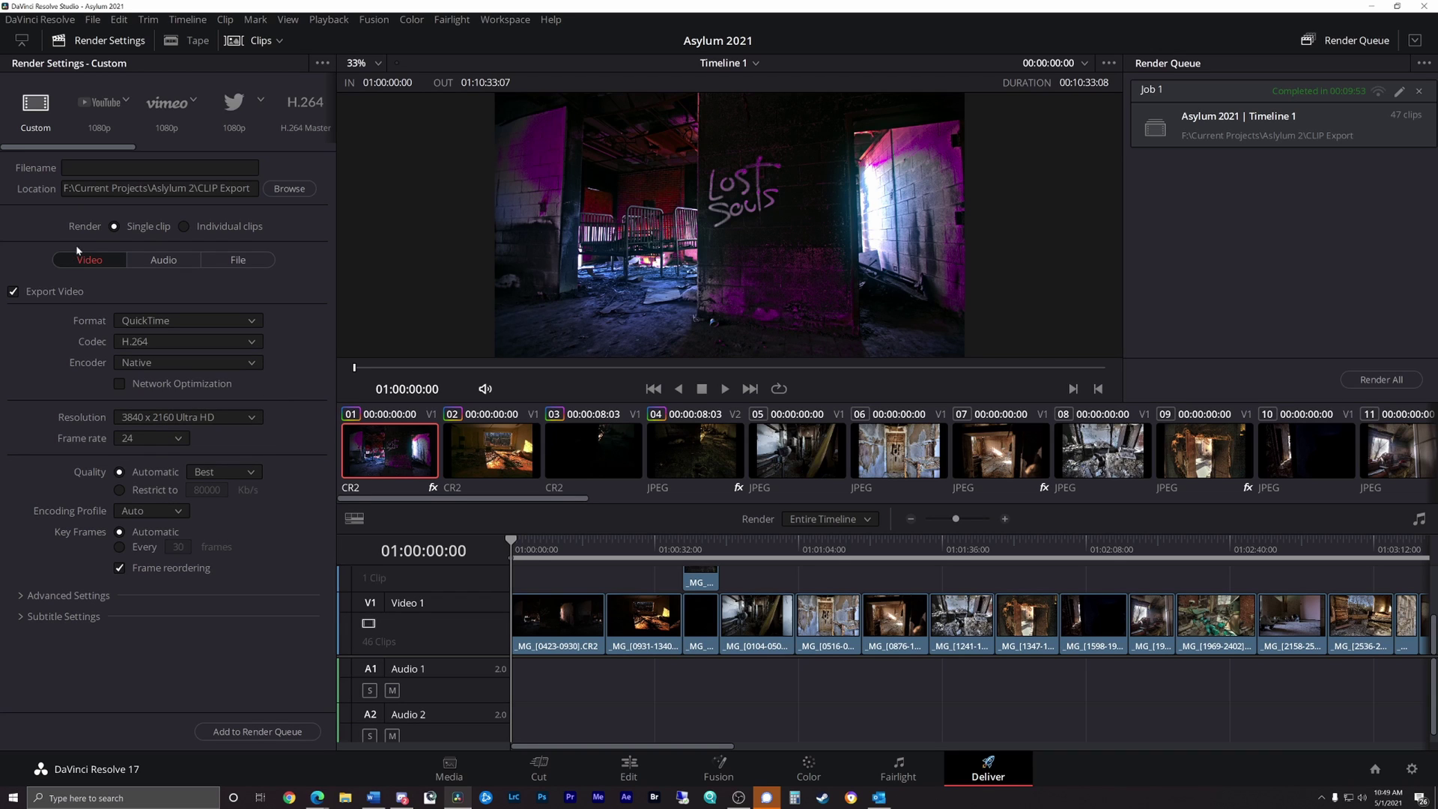
Render individual clips with the custom name 'Asylum' and file suffix '01'.
{"action": "left_click", "coordinate": [185, 227]}
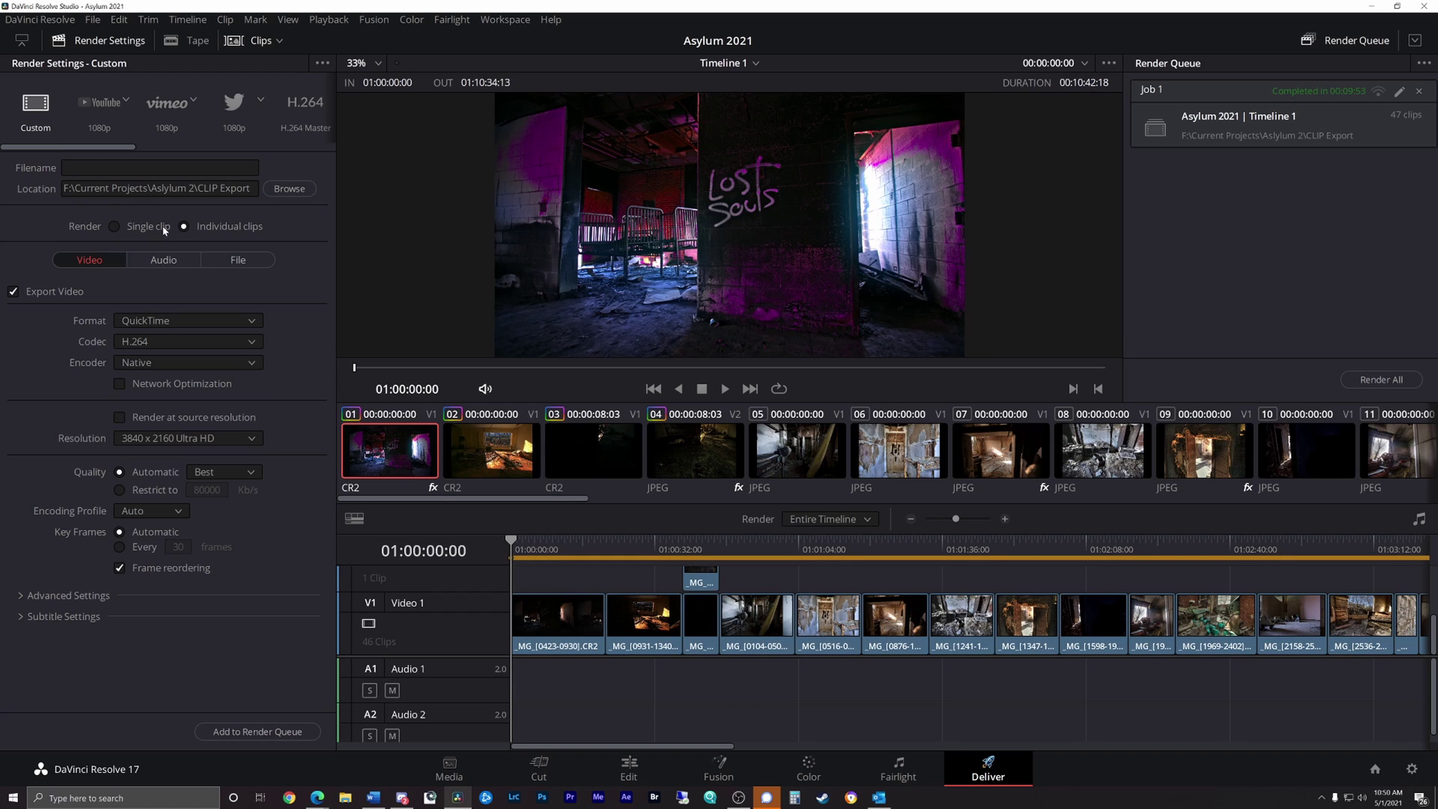
{"action": "left_click", "coordinate": [239, 260]}
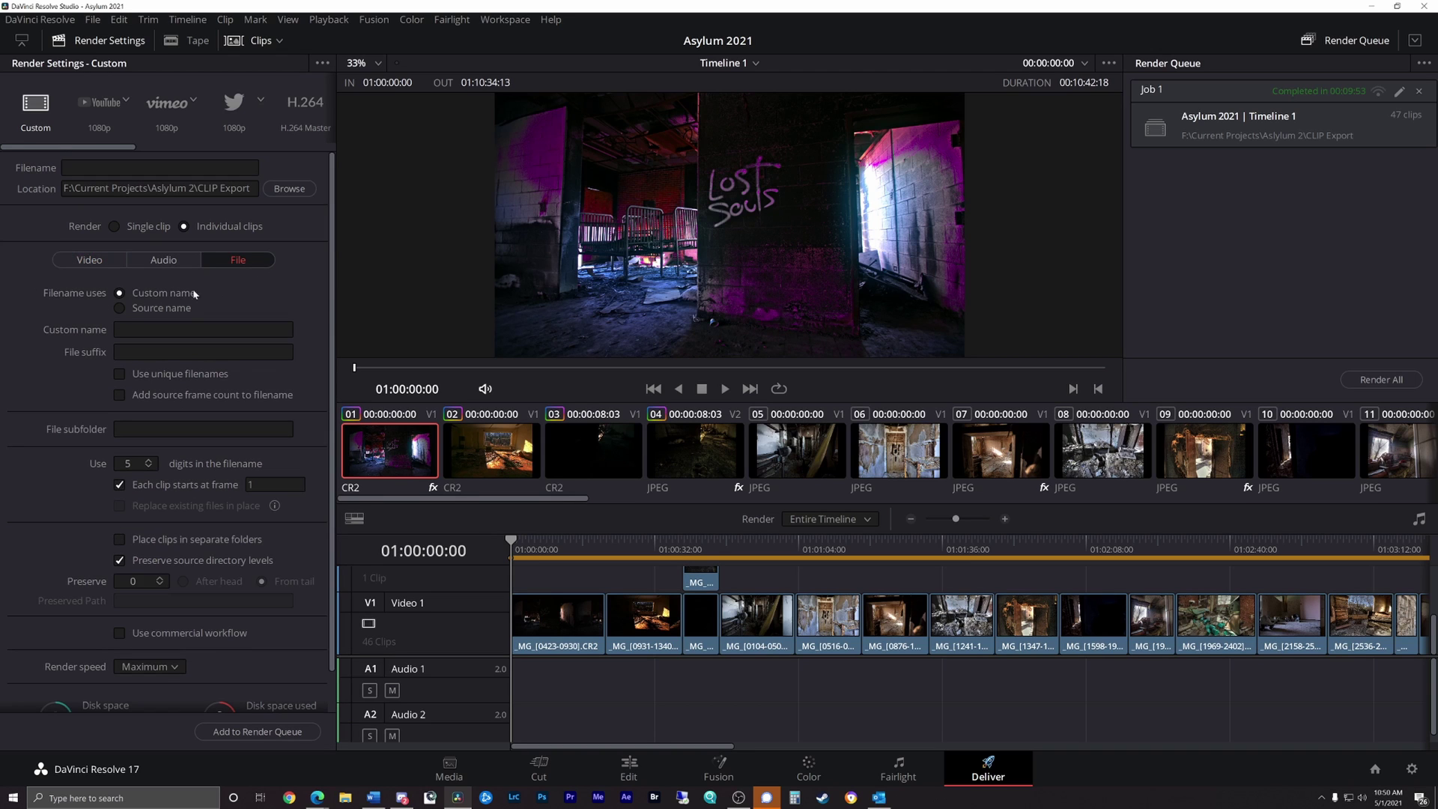
{"action": "left_click", "coordinate": [203, 329]}
{"action": "type", "text": "Asylum"}
{"action": "key", "text": "Tab"}
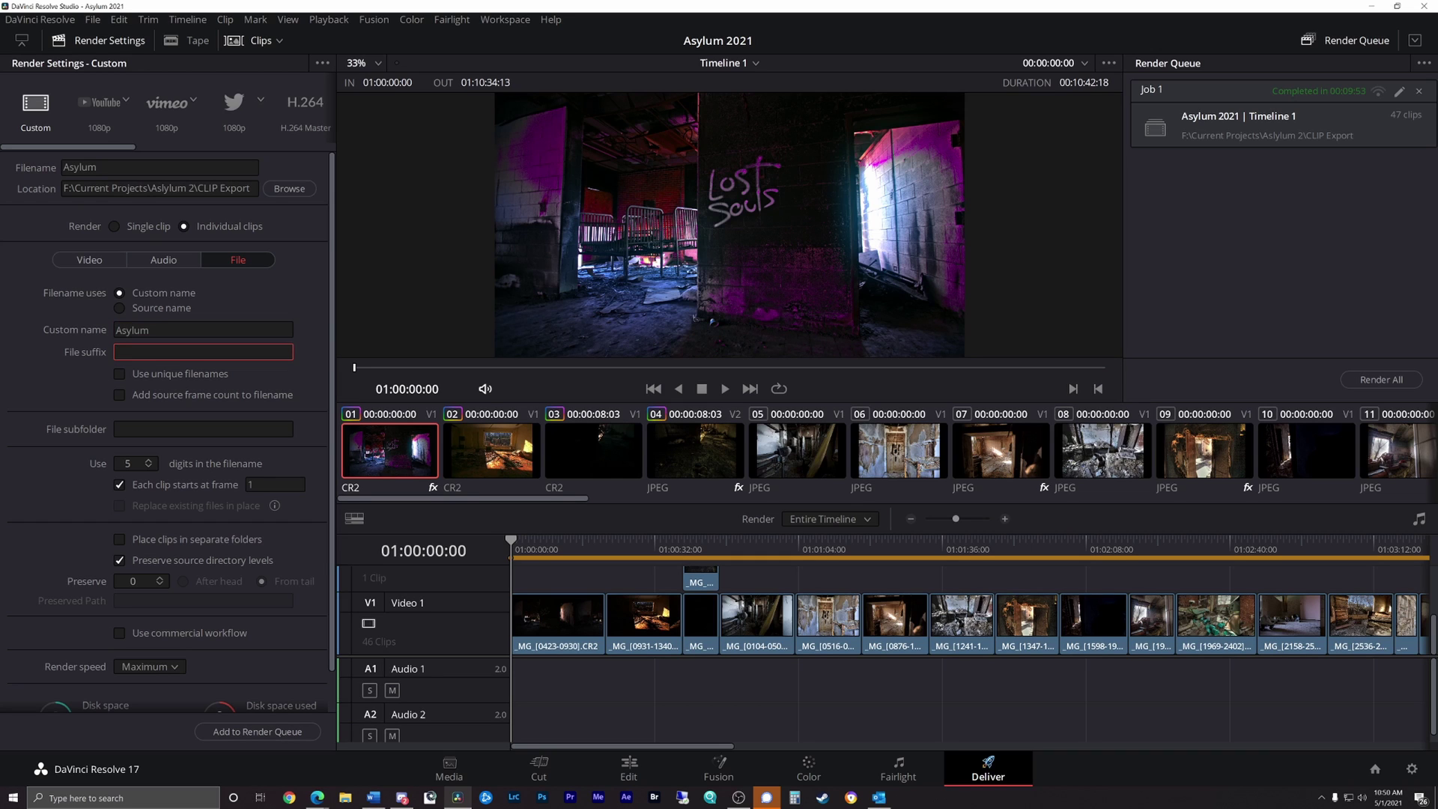
{"action": "type", "text": "01"}
Enable unique filenames with Prefix, add source frame count, and keep 5 digits.
{"action": "left_click", "coordinate": [118, 373]}
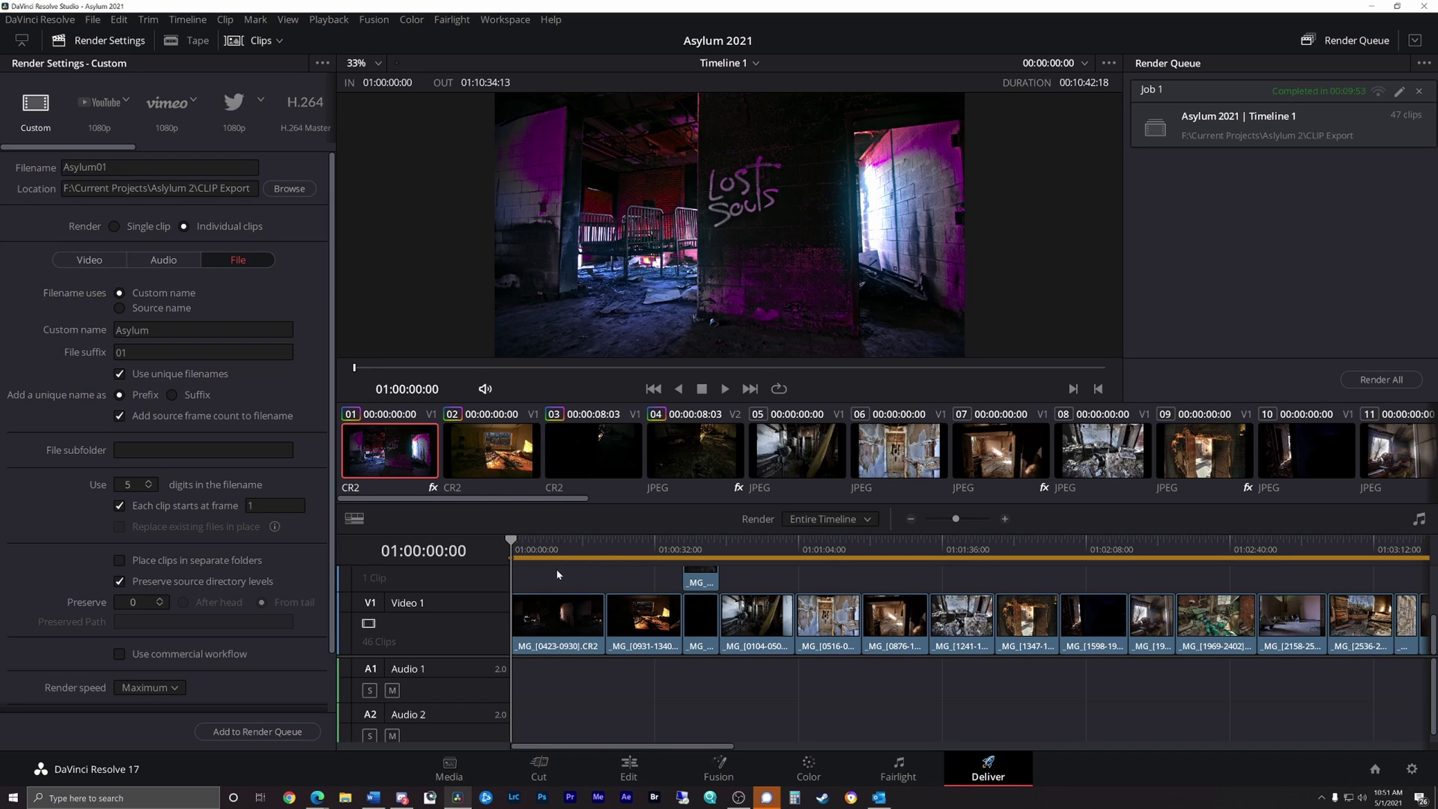
{"action": "left_click", "coordinate": [148, 491]}
{"action": "type", "text": "2"}
{"action": "left_click", "coordinate": [149, 484]}
{"action": "scroll", "coordinate": [127, 574], "scroll_direction": "down", "scroll_amount": 1}
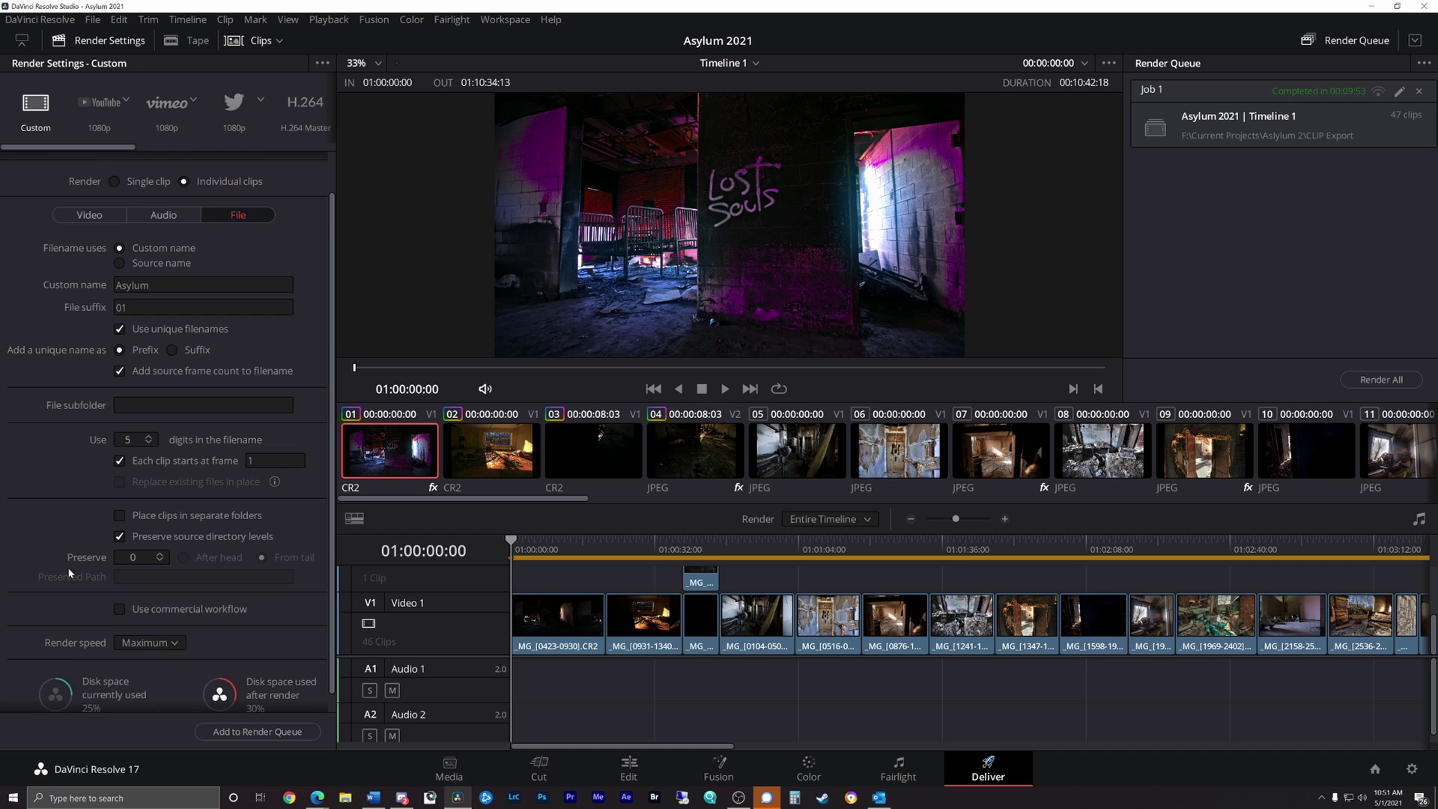
{"action": "left_click", "coordinate": [151, 650]}
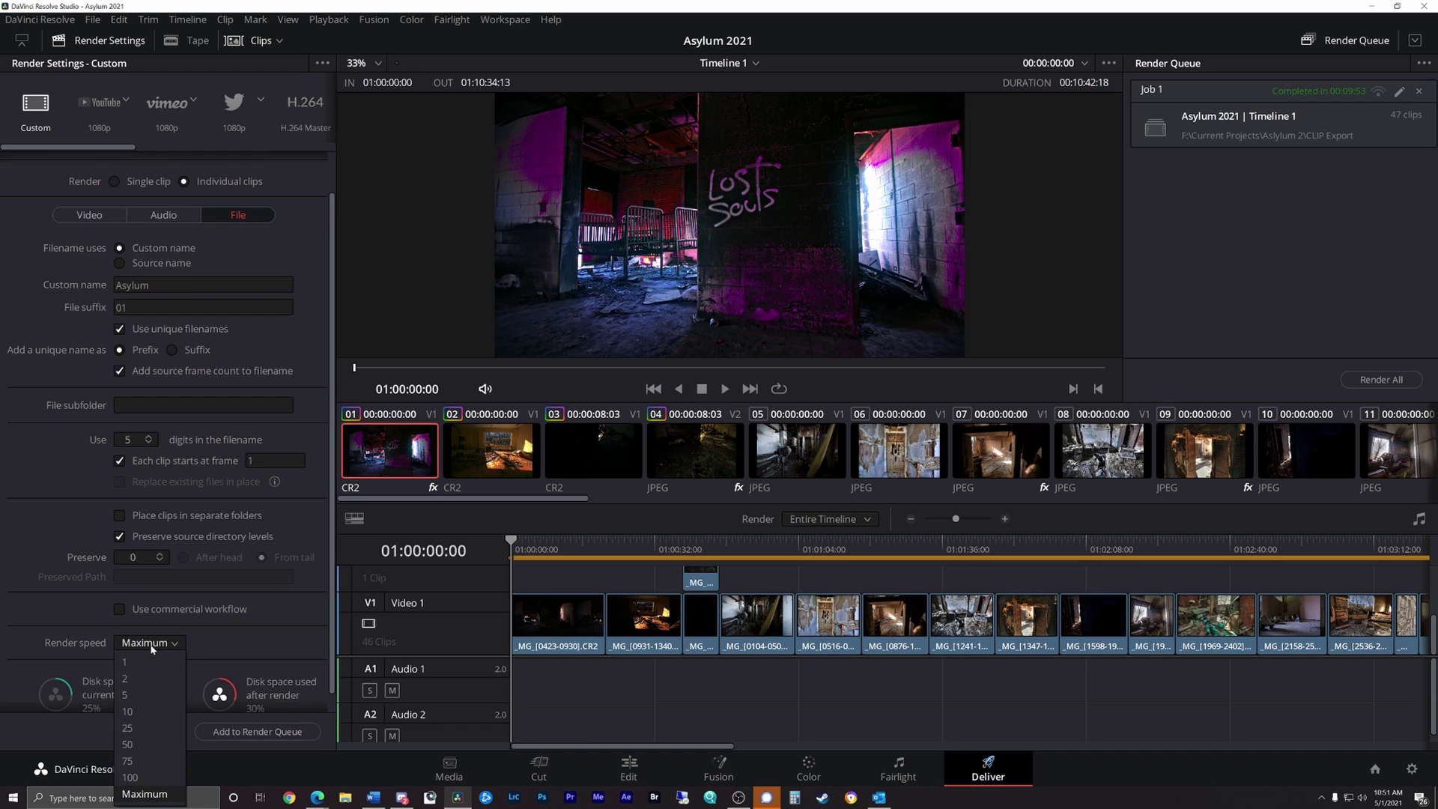
{"action": "left_click", "coordinate": [142, 794]}
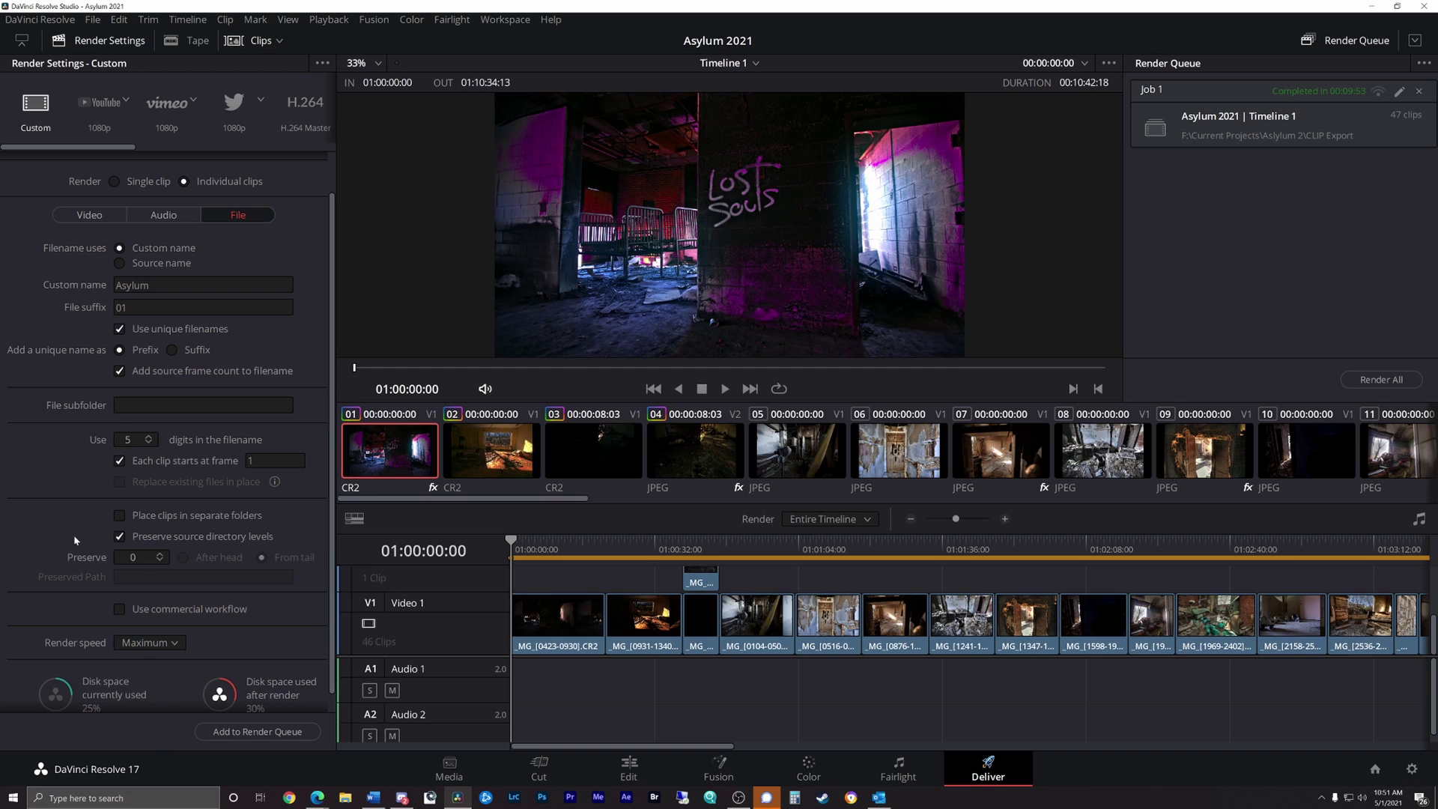
{"action": "scroll", "coordinate": [77, 532], "scroll_direction": "up", "scroll_amount": 1}
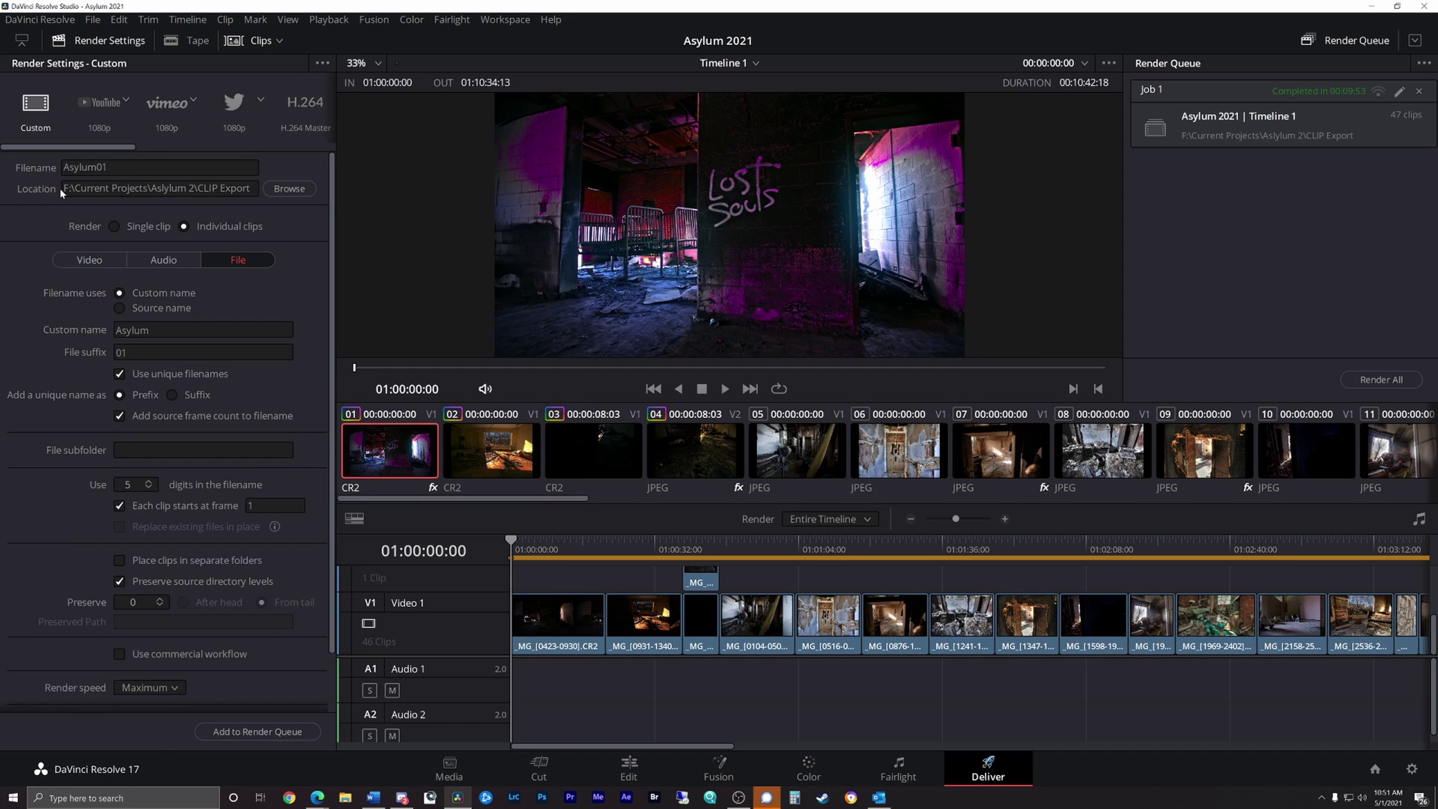
{"action": "left_click", "coordinate": [288, 191]}
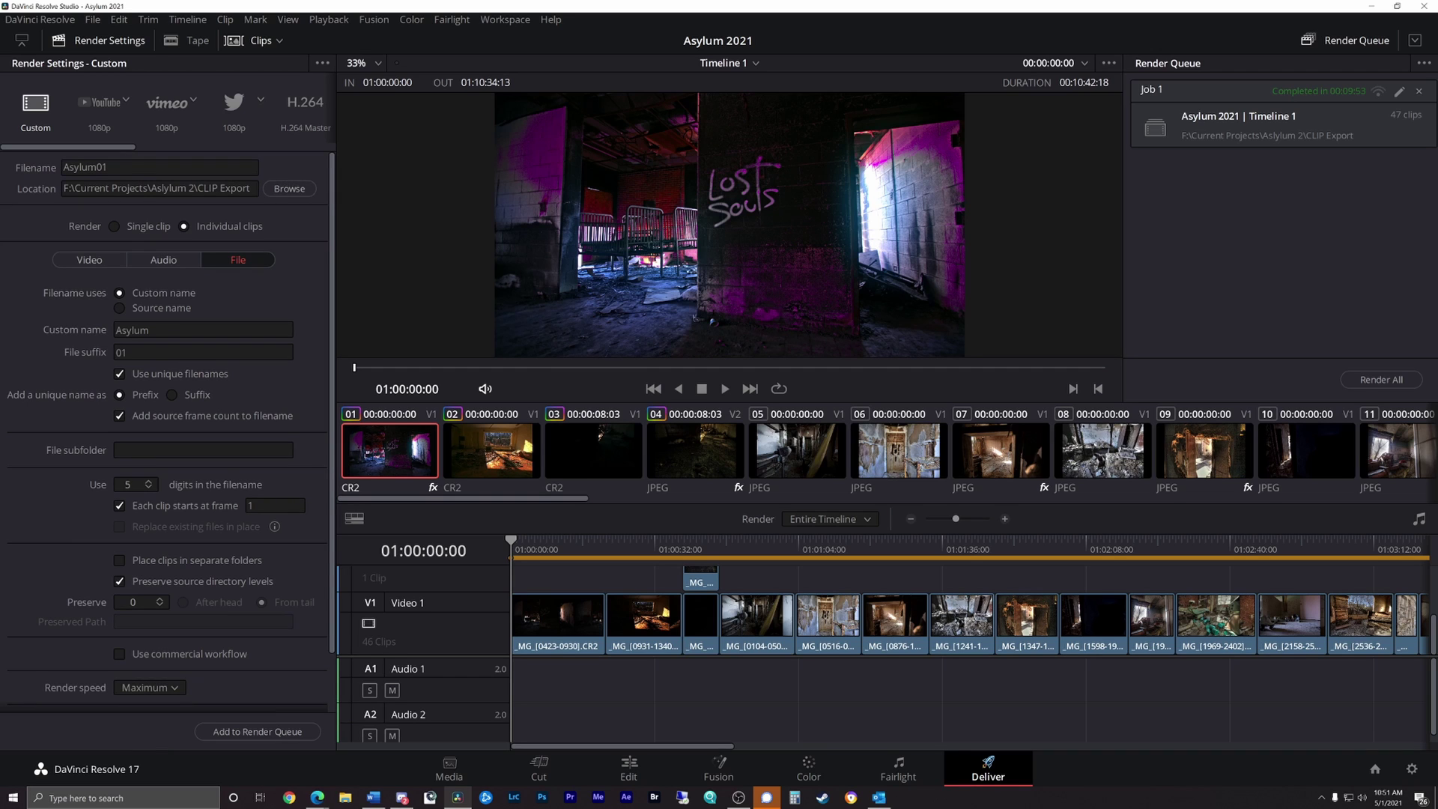
Queue the Asylum clip export as Job 2, start rendering, then stop it at 2%.
{"action": "left_click", "coordinate": [254, 736]}
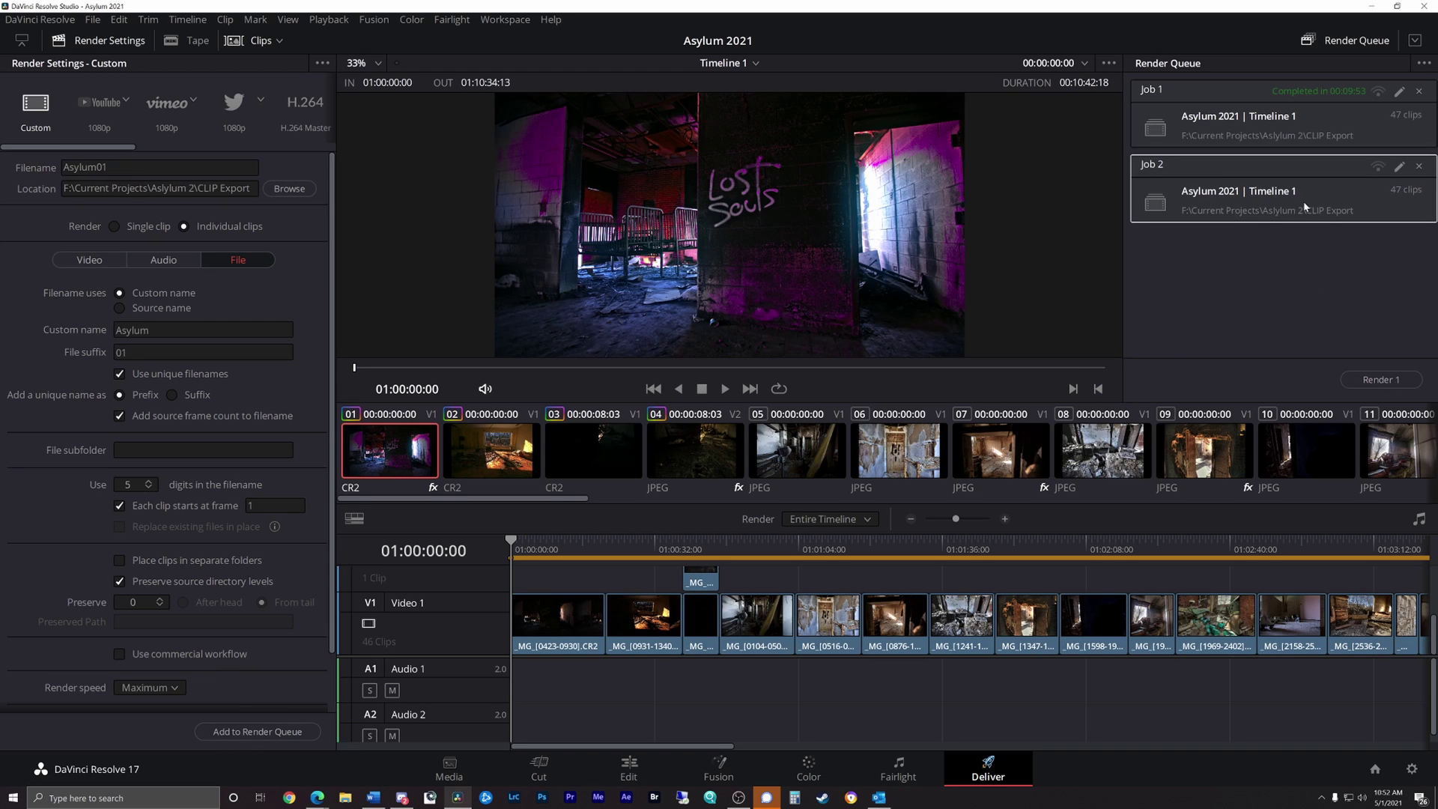
{"action": "left_click", "coordinate": [1381, 382]}
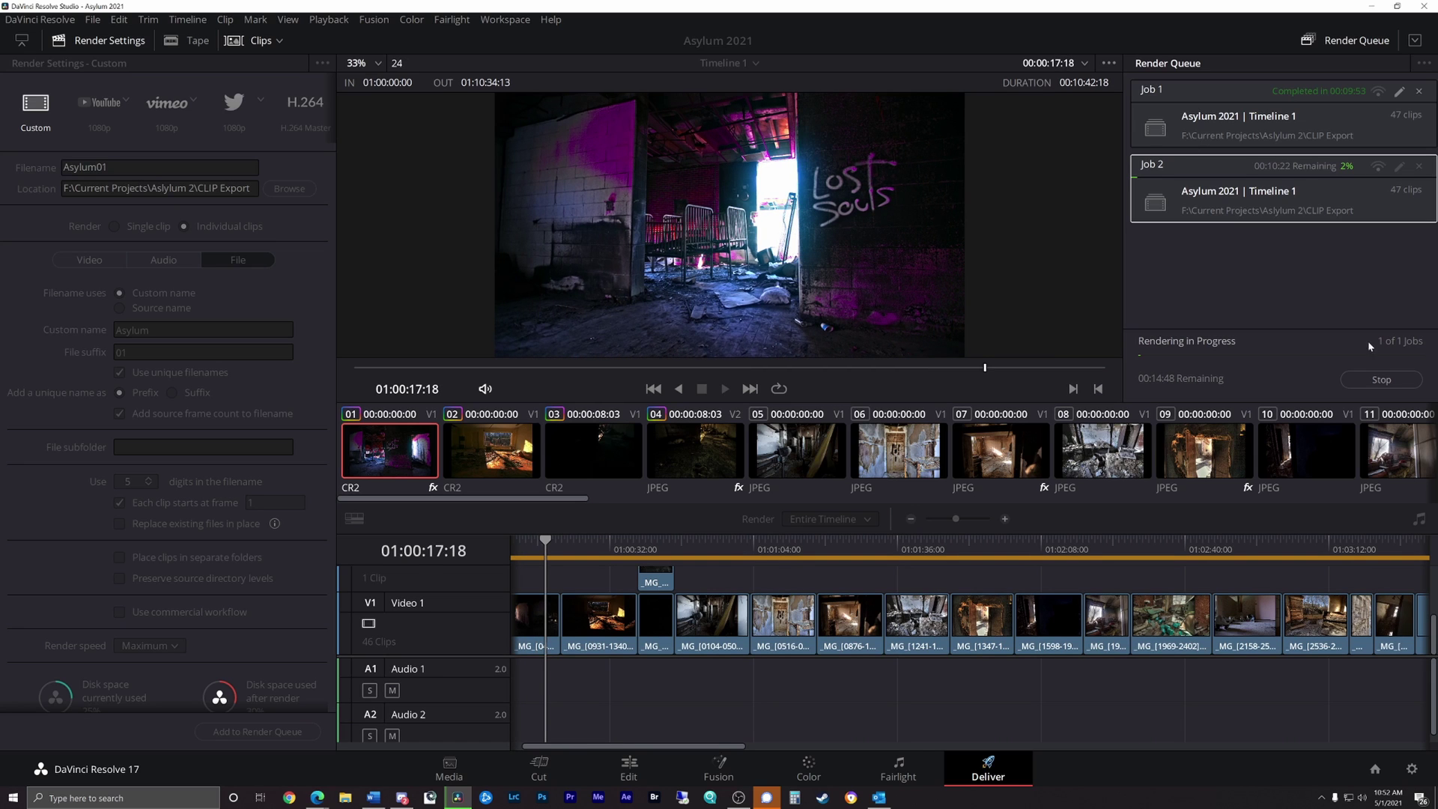
{"action": "left_click", "coordinate": [1382, 380]}
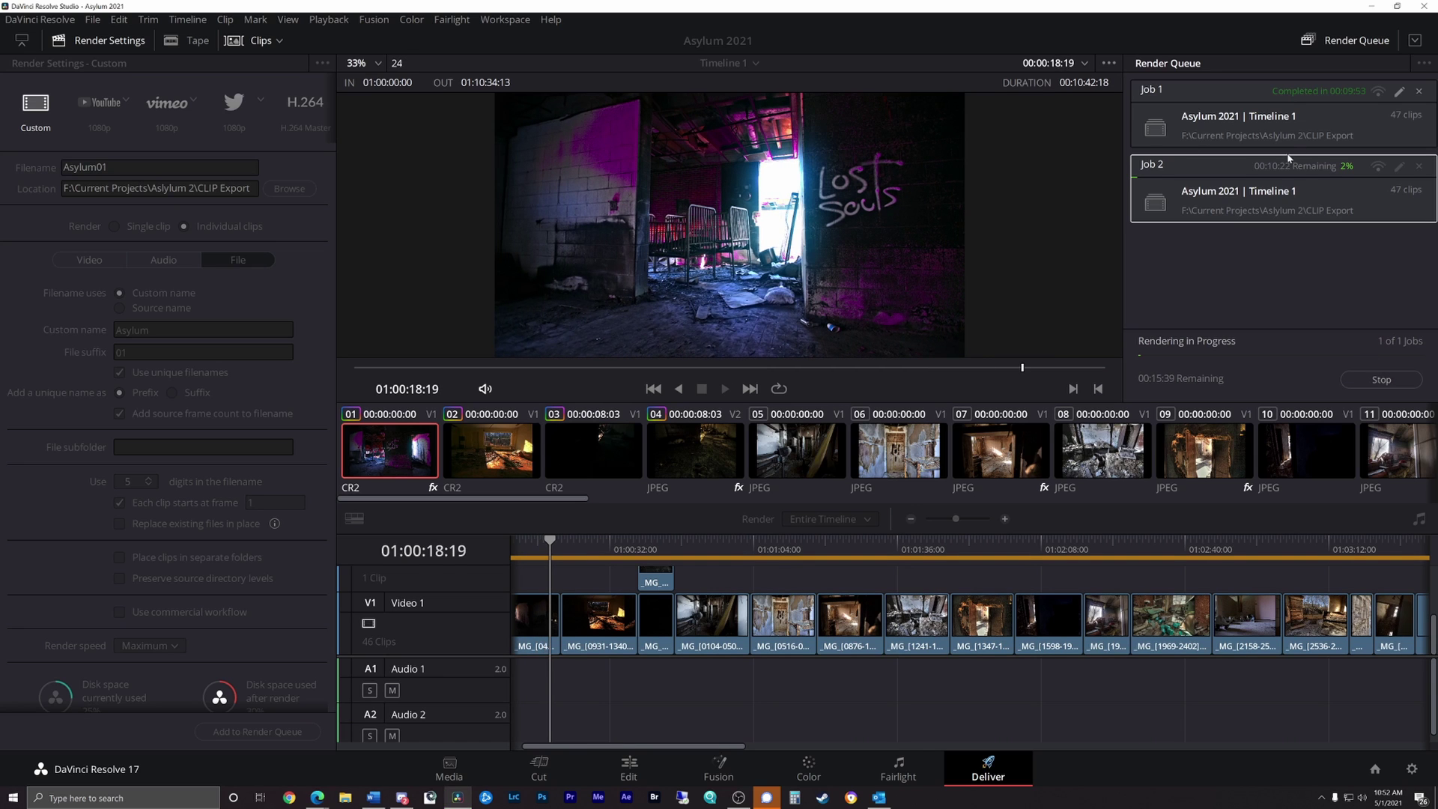
{"action": "left_click", "coordinate": [1370, 133]}
Open Job 1's output folder and scroll through the 51 Asylum files in CLIP Export.
{"action": "right_click", "coordinate": [1340, 126]}
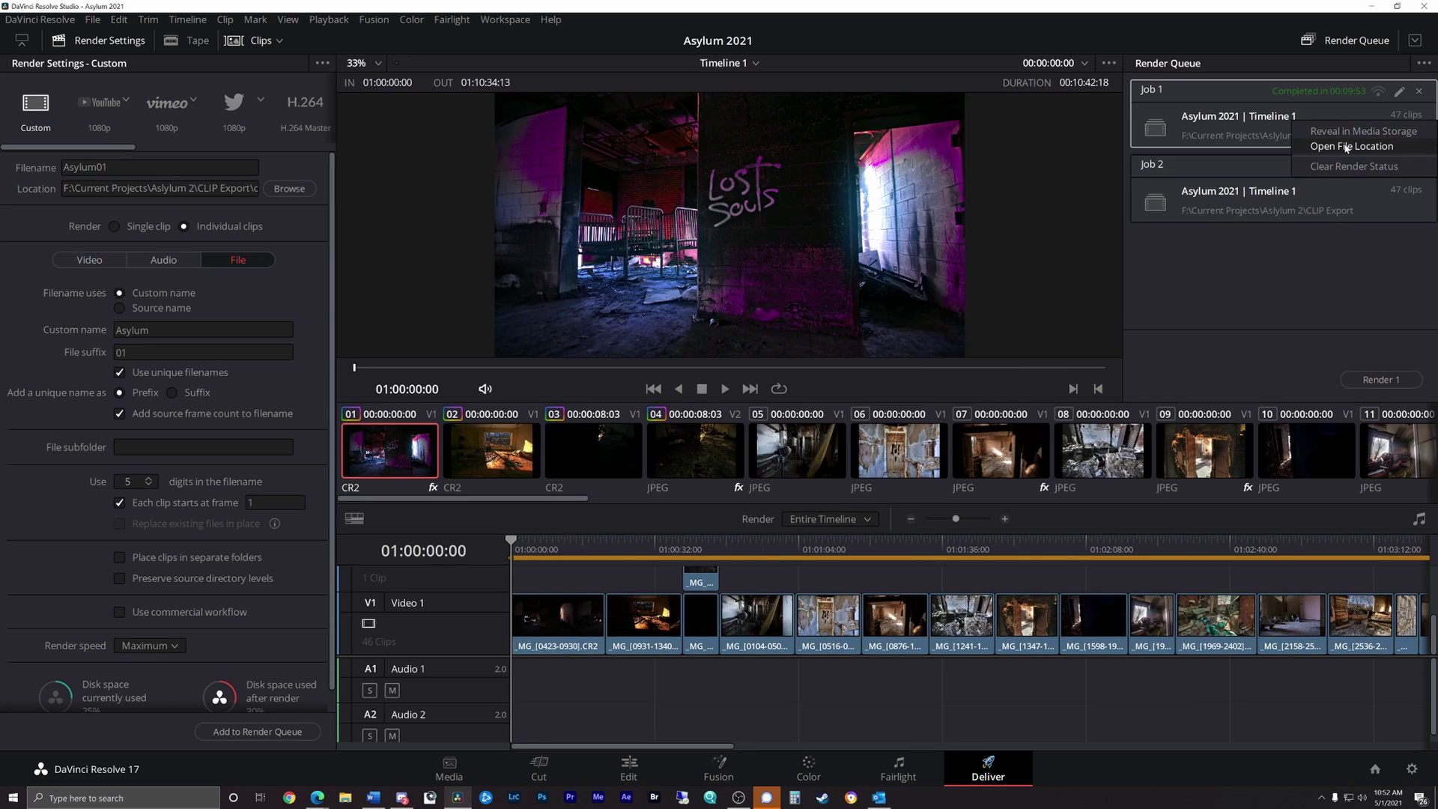
{"action": "left_click", "coordinate": [1346, 147]}
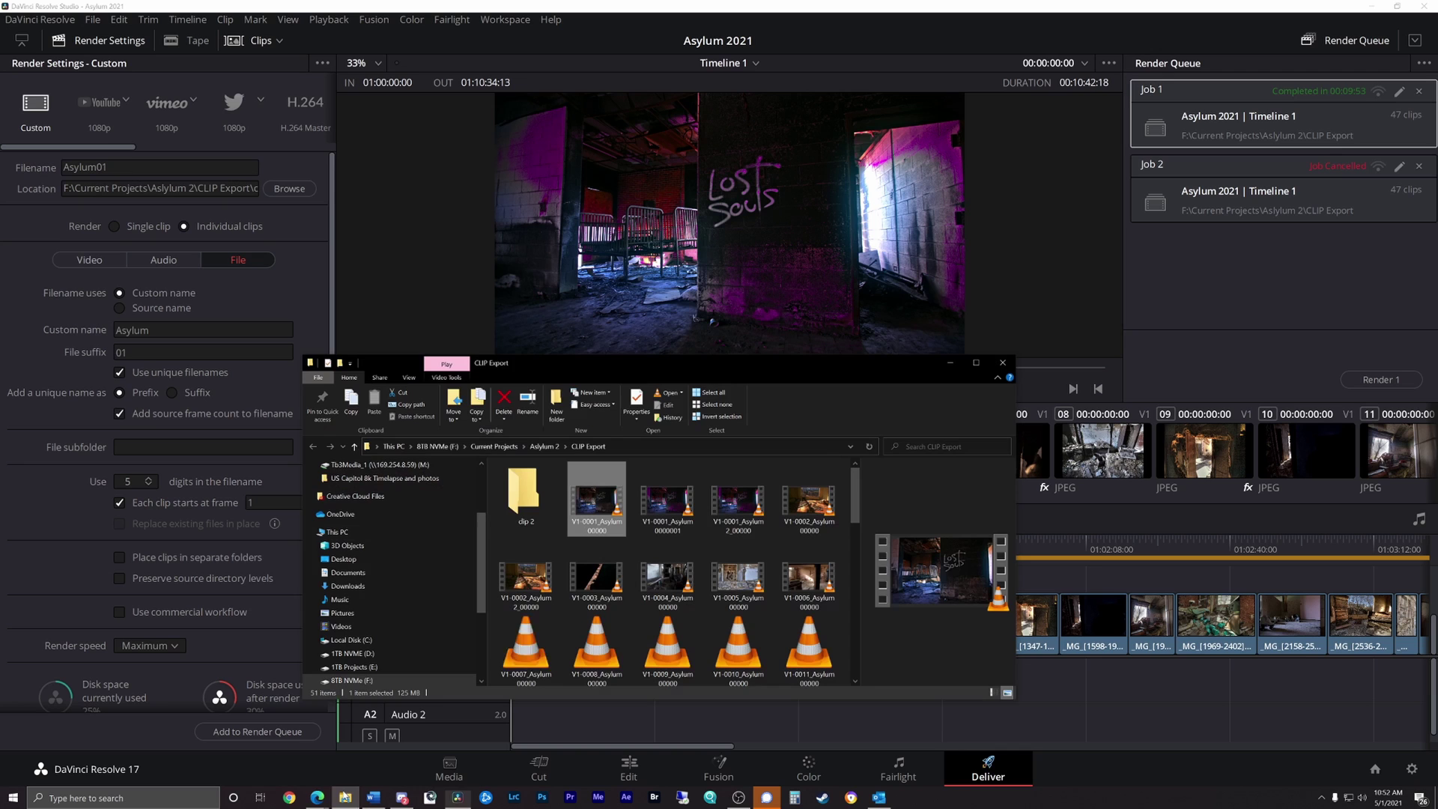
{"action": "left_click_drag", "start_coordinate": [666, 369], "coordinate": [633, 252]}
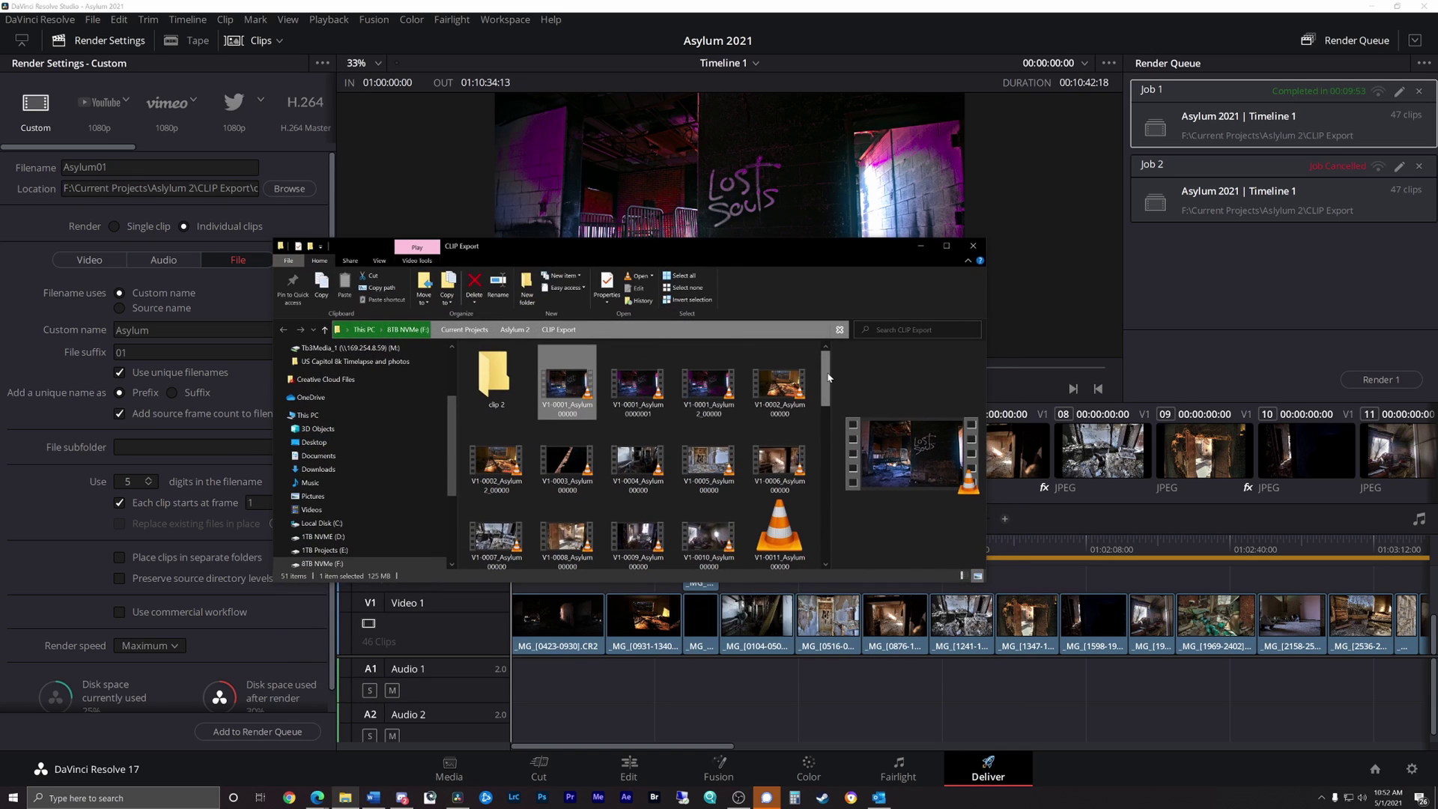
{"action": "scroll", "coordinate": [827, 381], "scroll_direction": "down", "scroll_amount": 3}
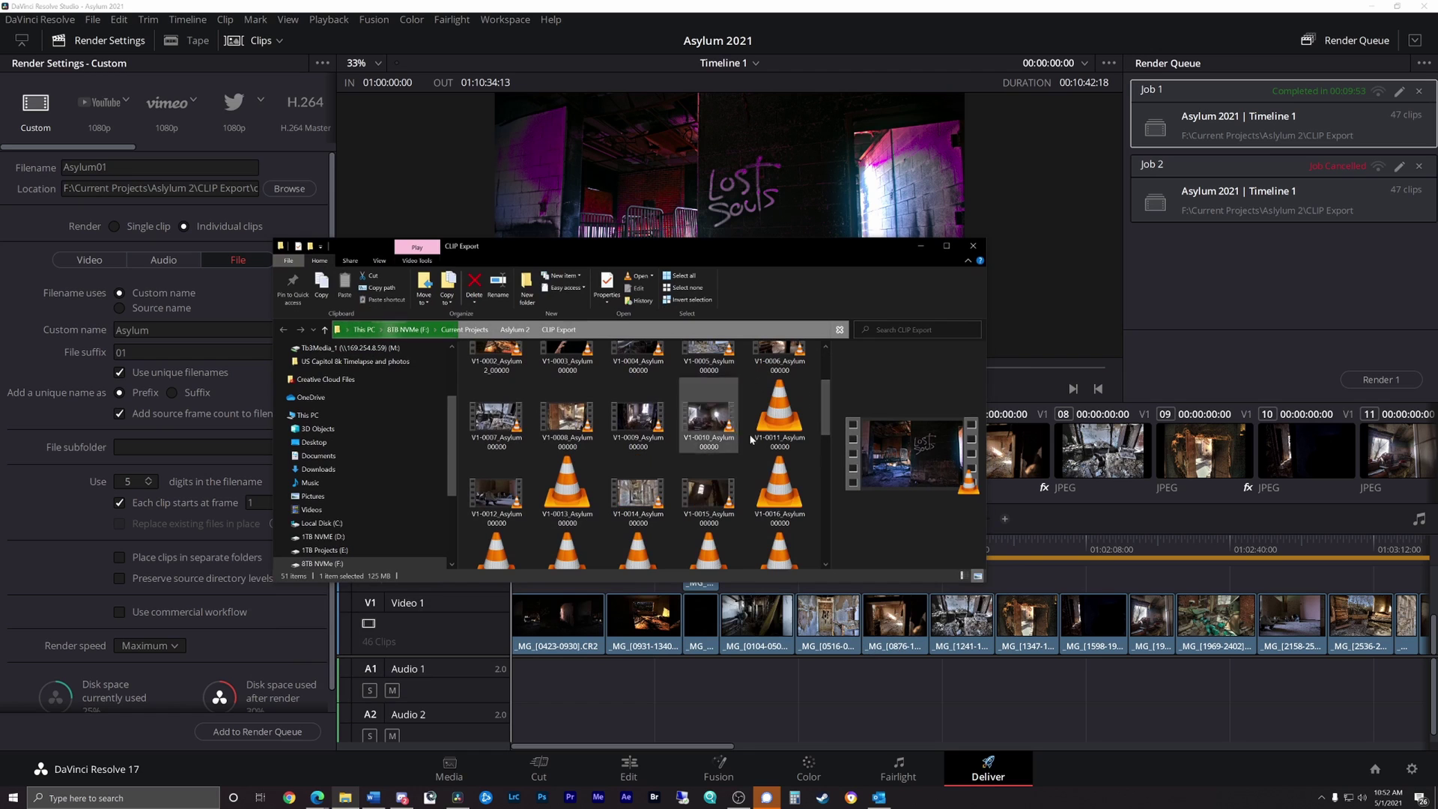
{"action": "left_click_drag", "start_coordinate": [825, 408], "coordinate": [824, 360]}
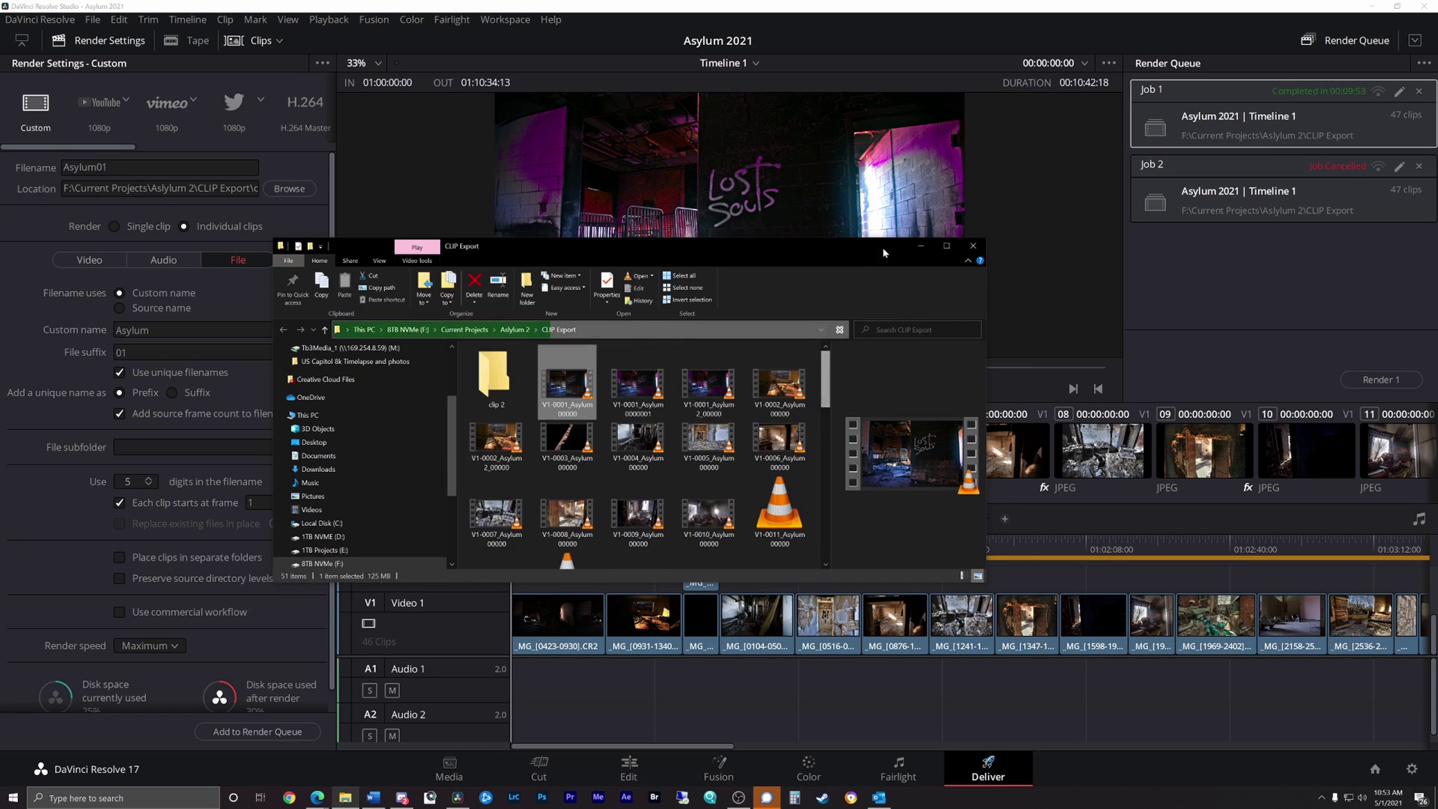
{"action": "key", "text": "alt+Tab"}
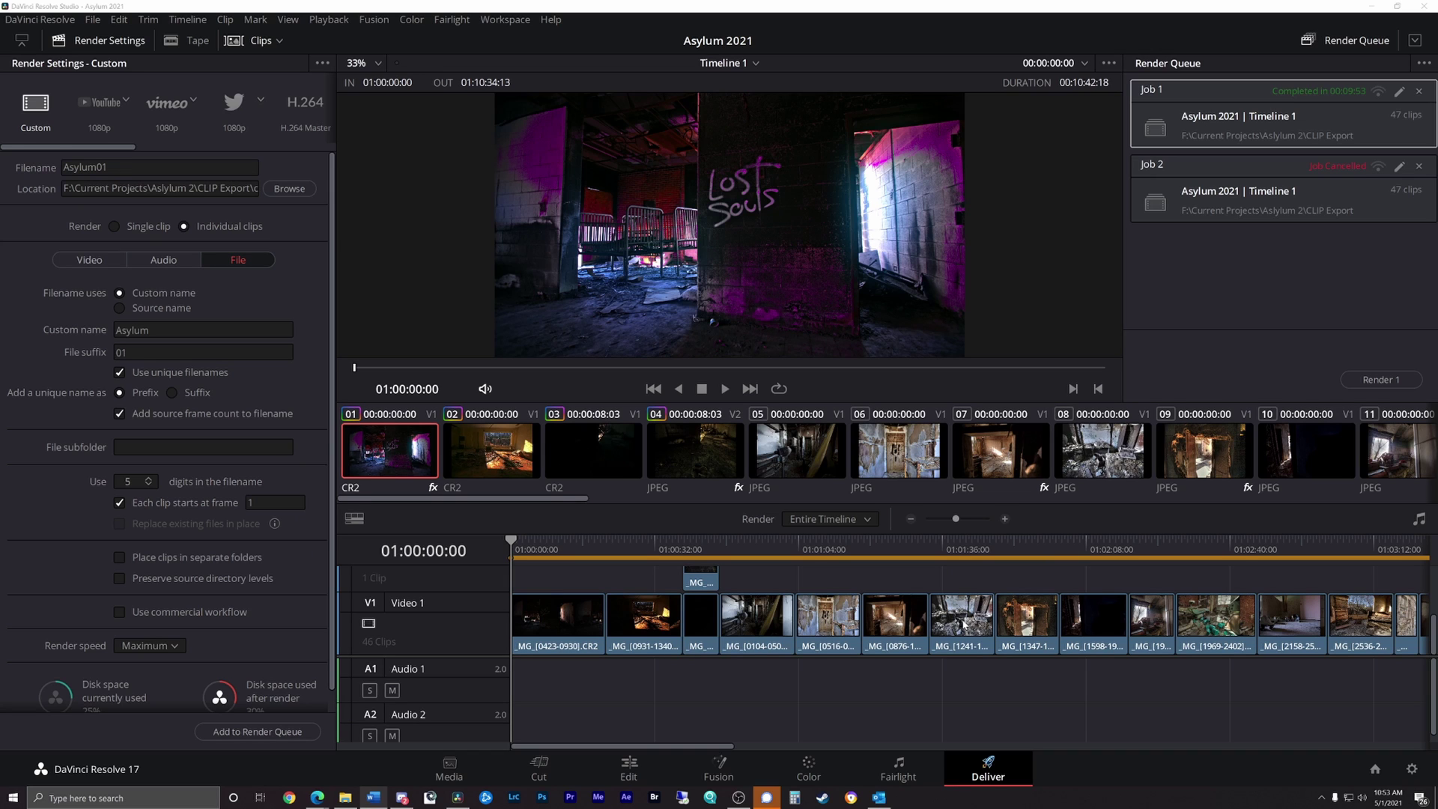